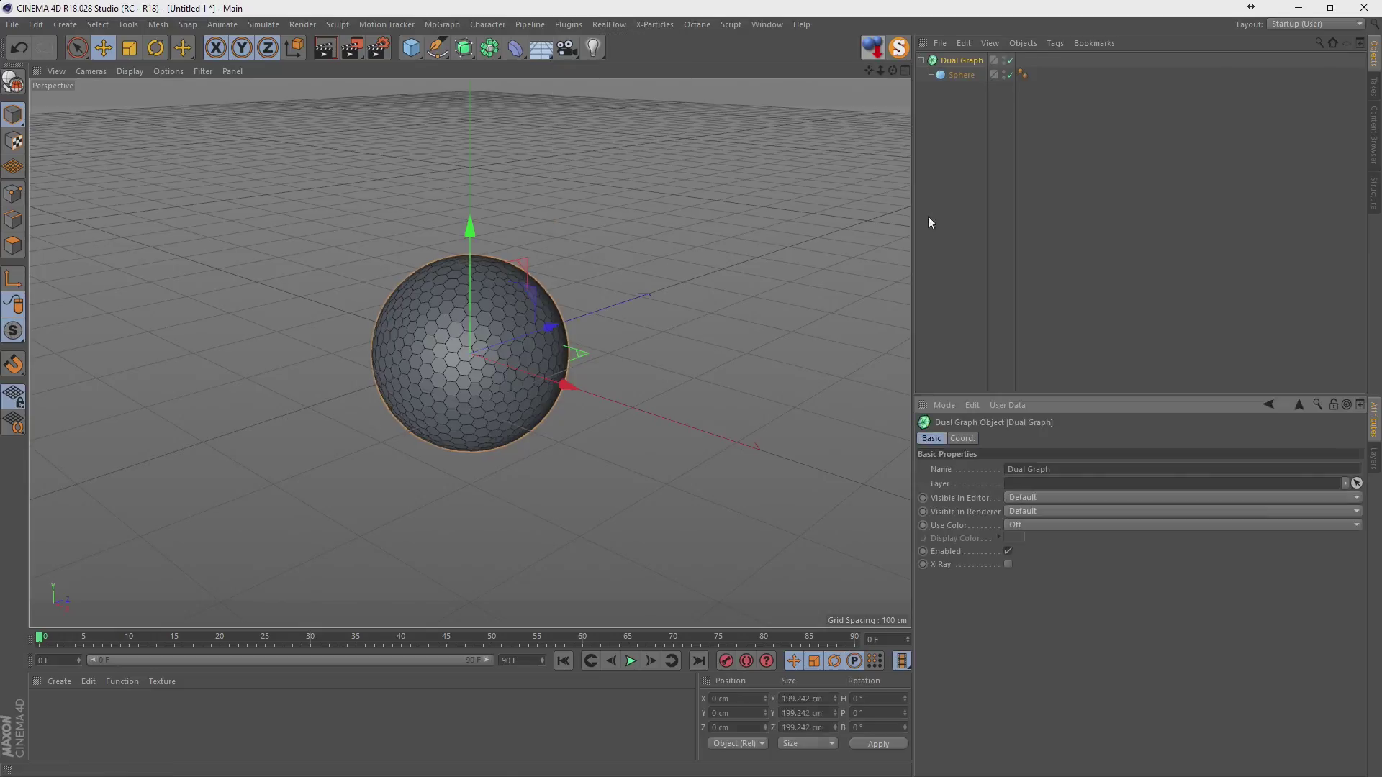
Step: Wrap the hexagon Dual Graph in an Atom Array with an Icosahedron sphere type
left_click(613, 76, "alt")
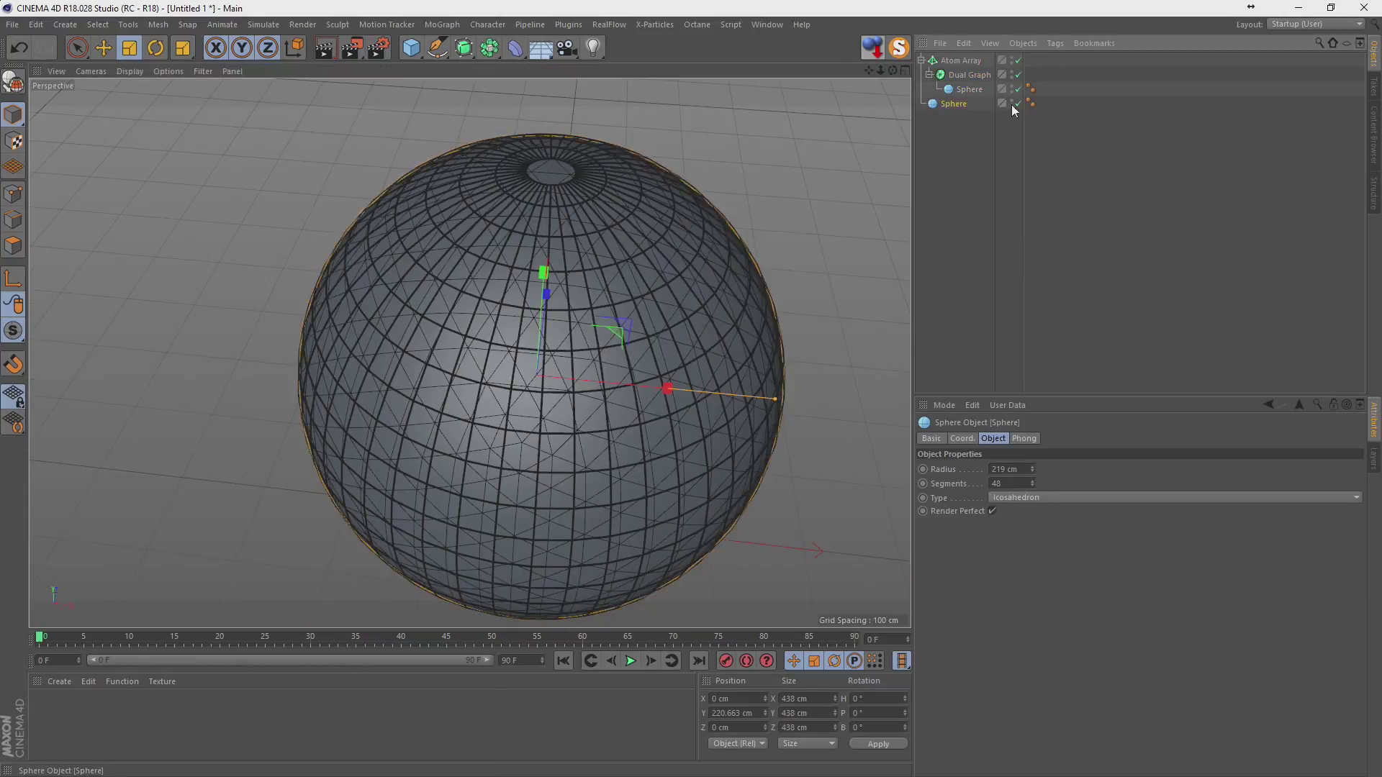
left_click(1173, 498)
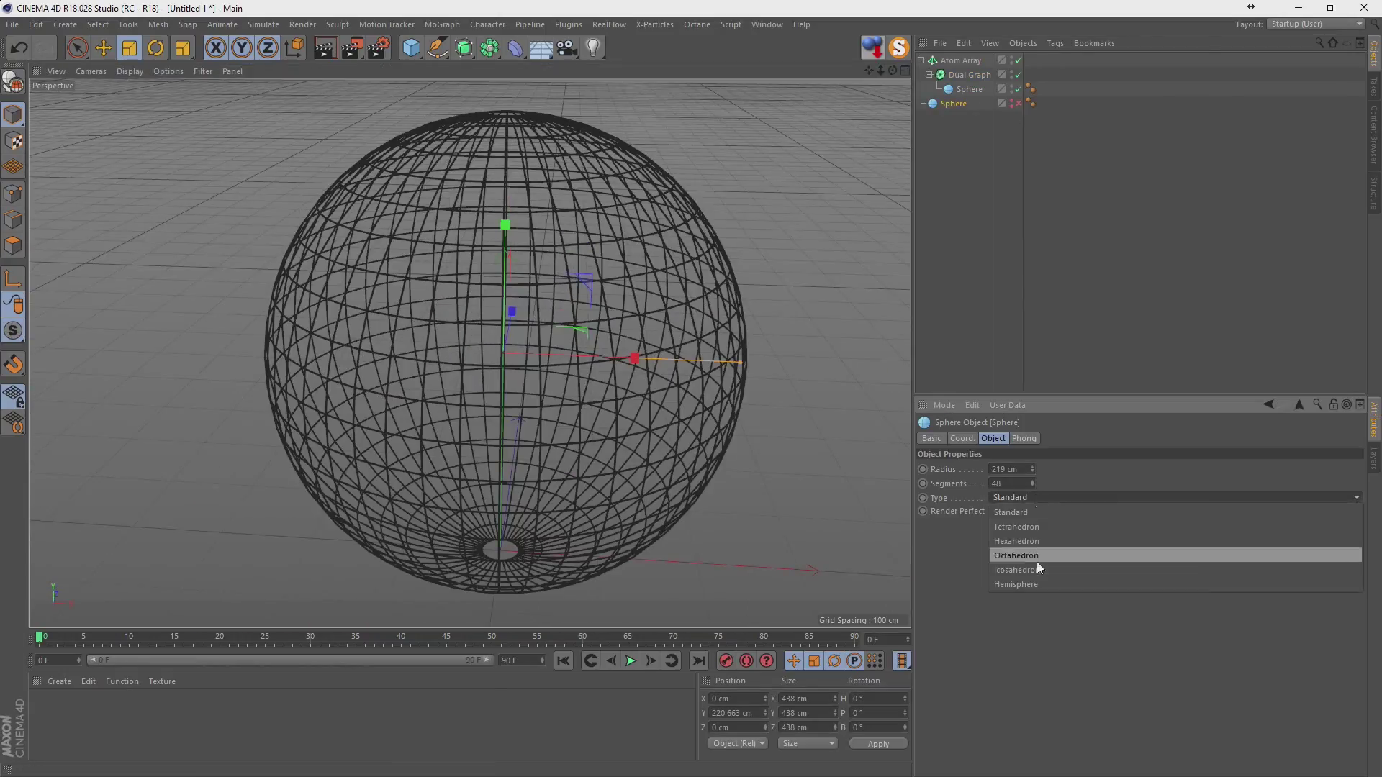
left_click(1038, 570)
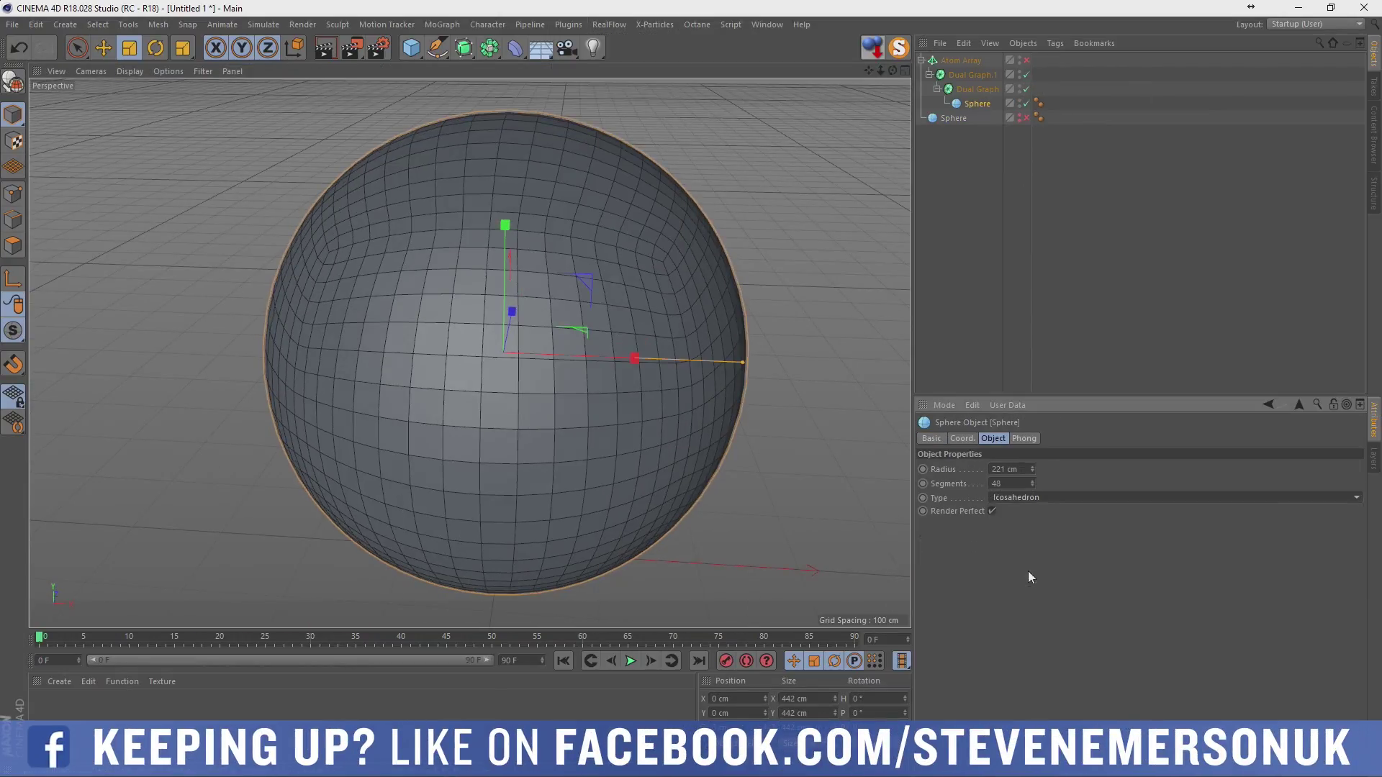
Step: Delete the duplicate inner Dual Graph and leave the Atom Array switched off
left_click(1026, 60)
left_click(1026, 118)
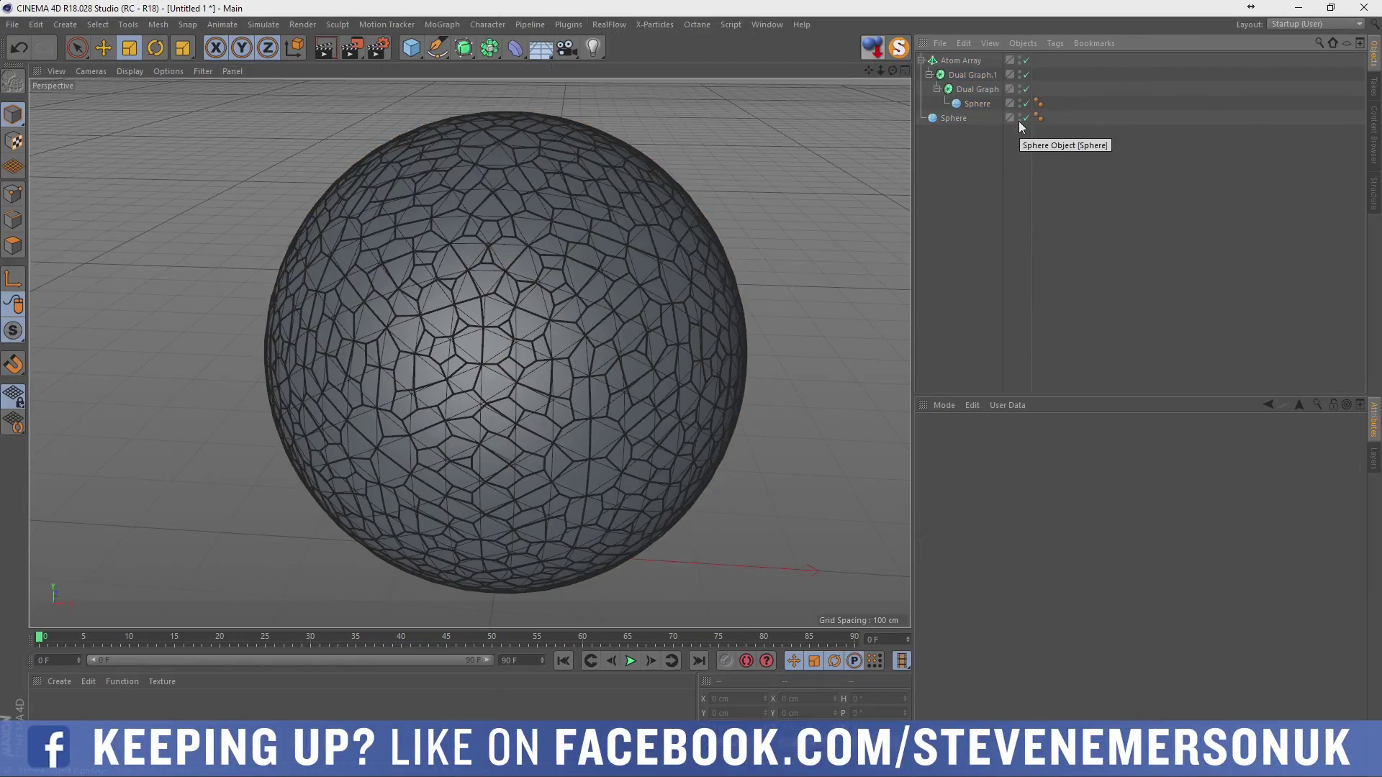
left_click(978, 89)
key("Delete")
left_click(1018, 59)
left_click(1006, 219)
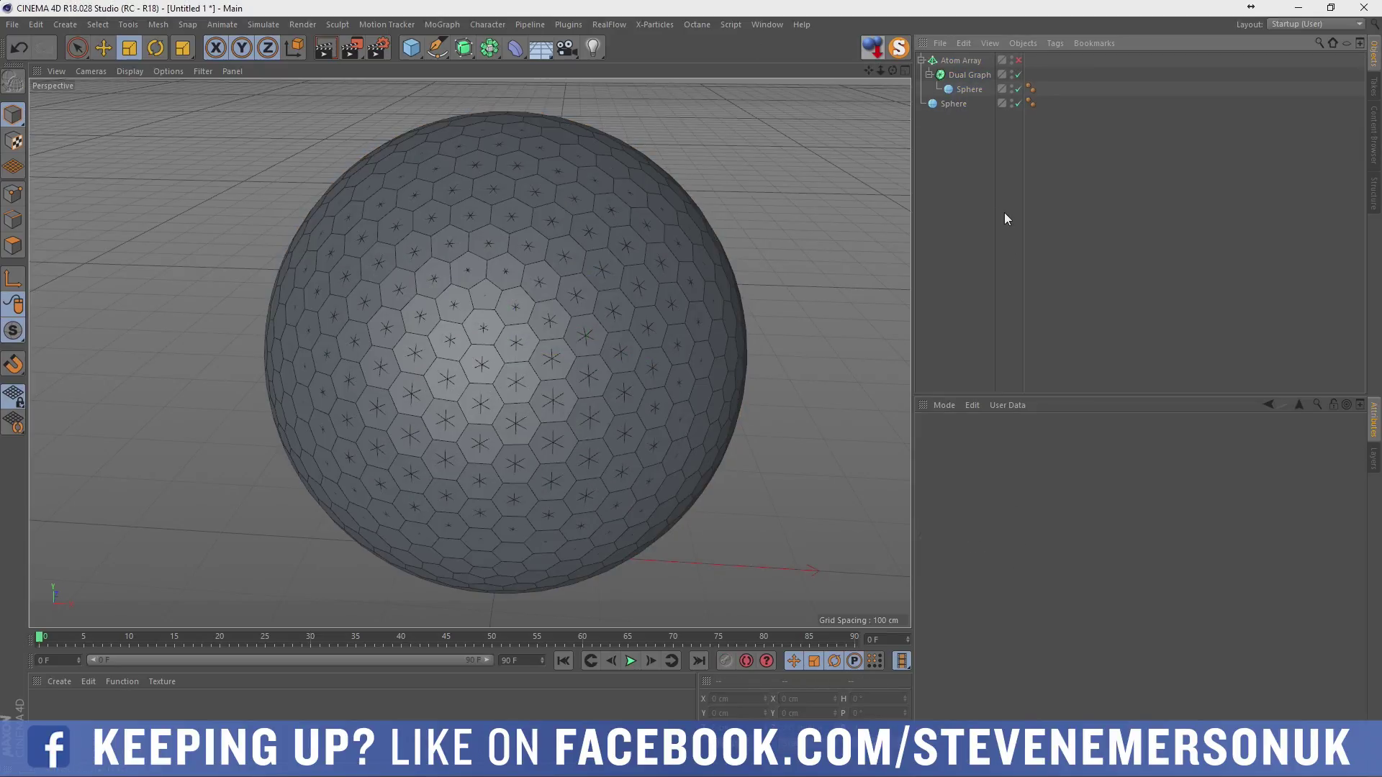
Step: Make the Dual Graph editable and slightly inset all its hexagon polygons
key("c")
key("ctrl+a")
right_click(603, 189)
left_click(619, 328)
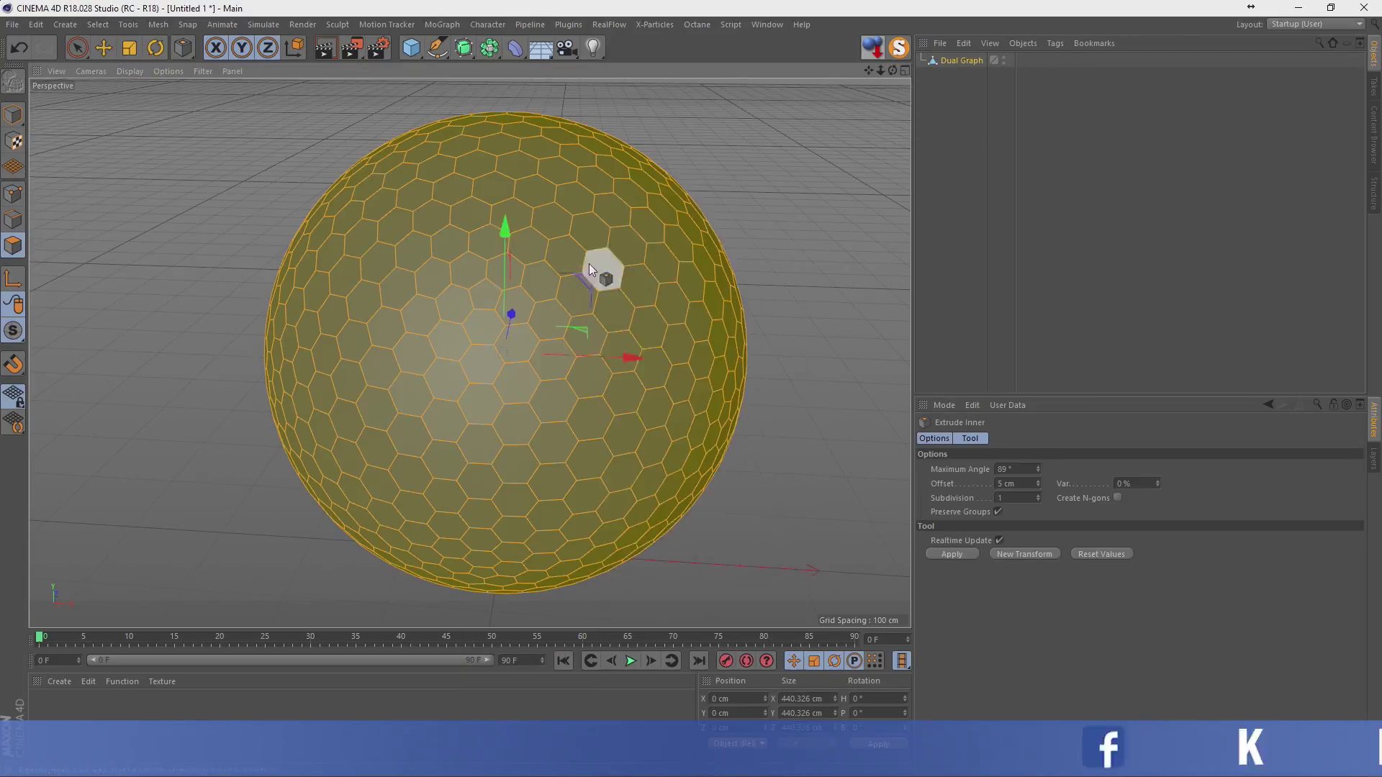
left_click_drag(456, 333, 504, 338)
Step: Bevel the hexagon cells with a reduced offset, plus subdivision and extrusion depth
right_click(494, 173)
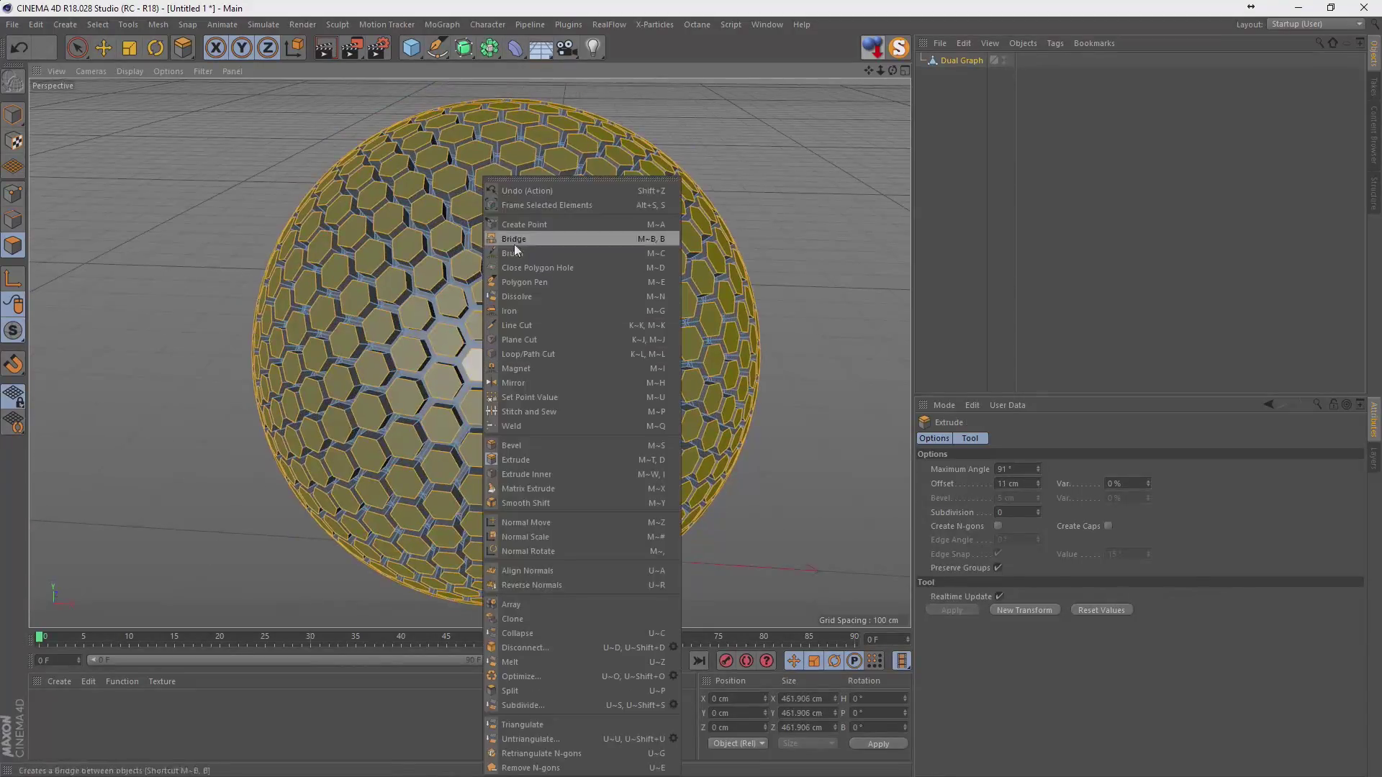
left_click(511, 288)
left_click_drag(975, 396, 975, 363)
scroll(437, 279, "up", 5)
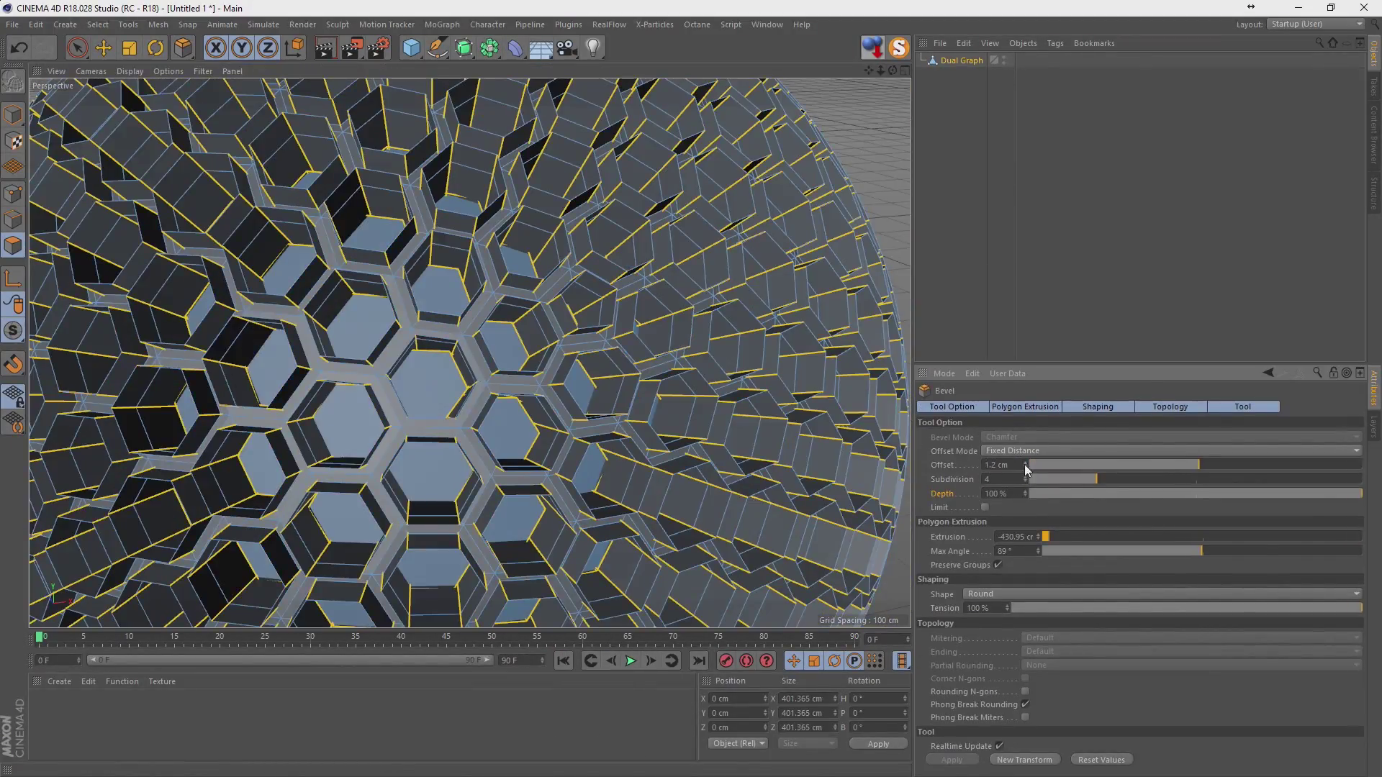
mouse_move(1025, 464)
left_mouse_down()
mouse_move(969, 464)
mouse_move(1026, 472)
left_mouse_up()
left_click(1025, 482)
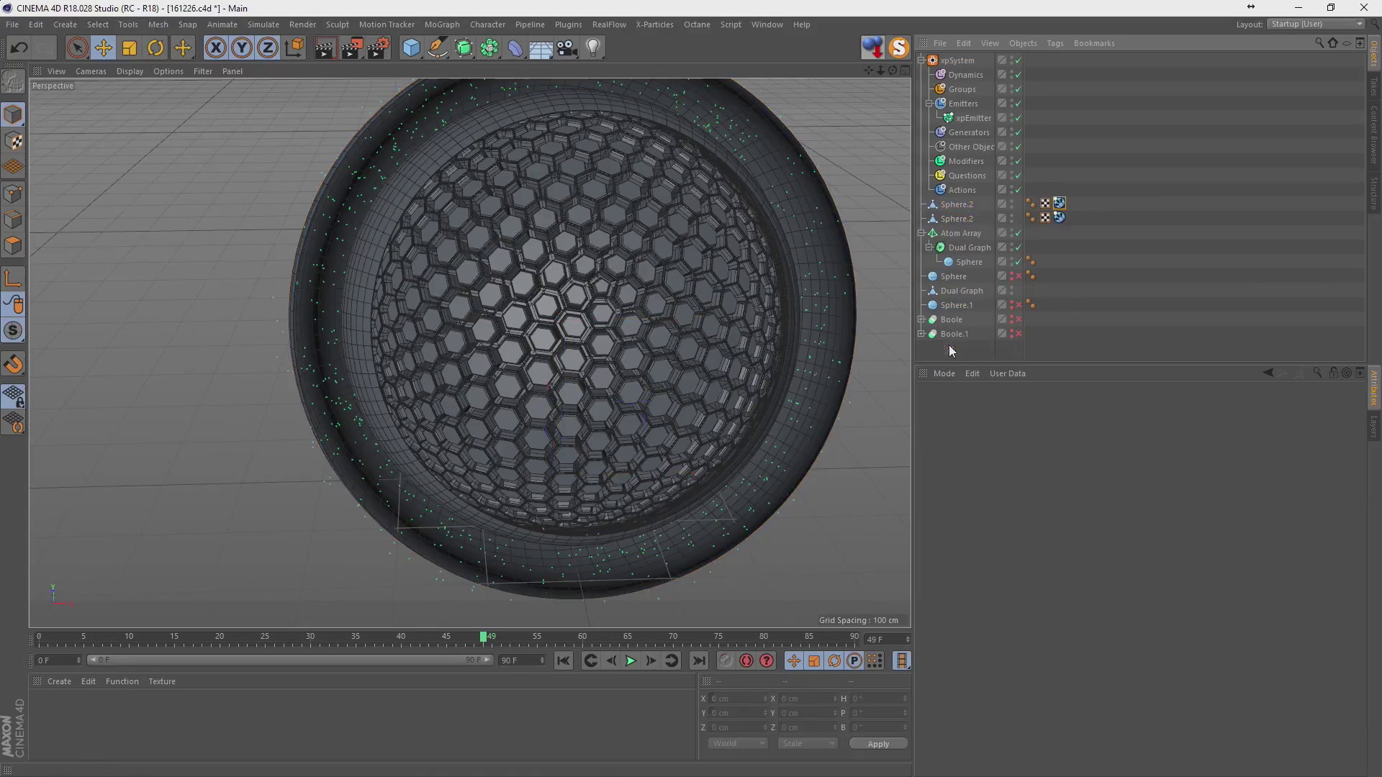
Step: Add a Curl-noise turbulence modifier to the particles and build the particle cache
left_click(1330, 478)
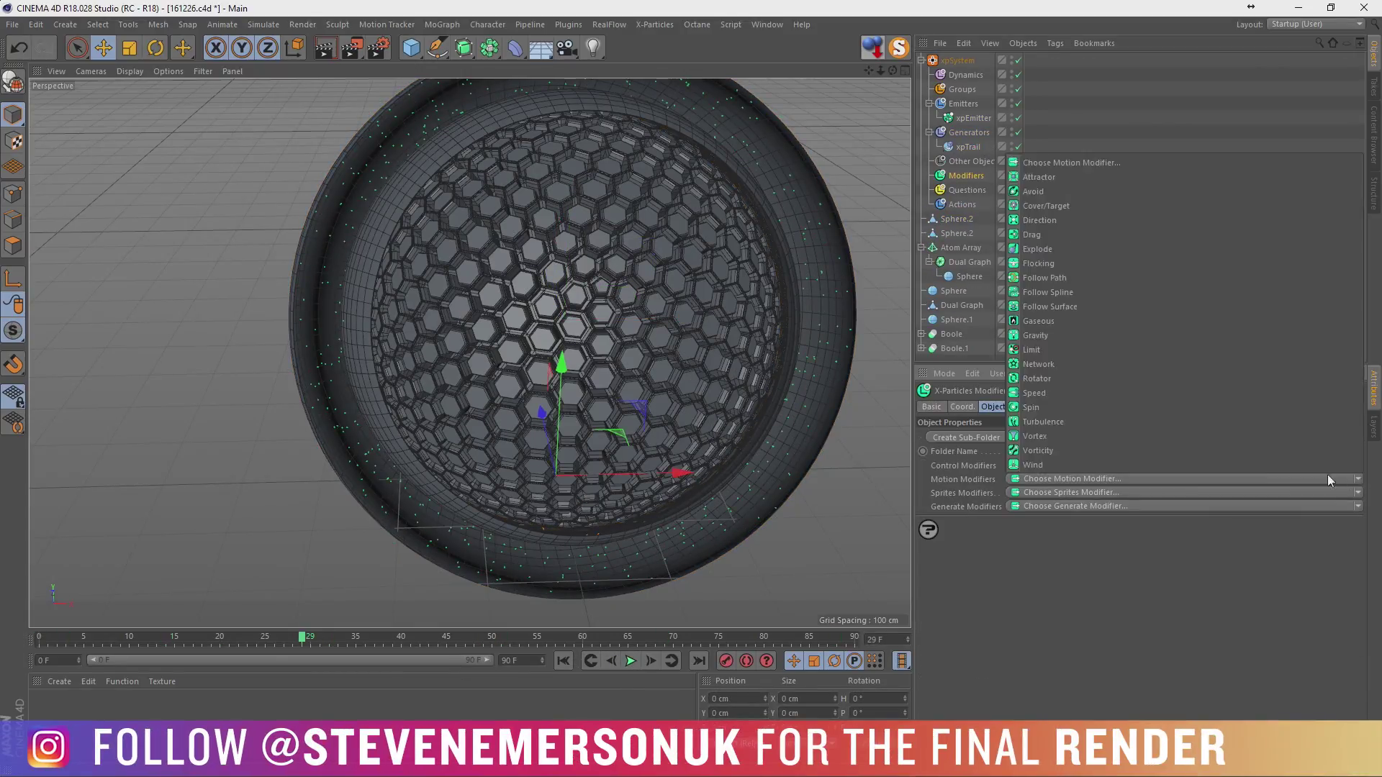
left_click(1043, 422)
key("F8")
left_click(1062, 464)
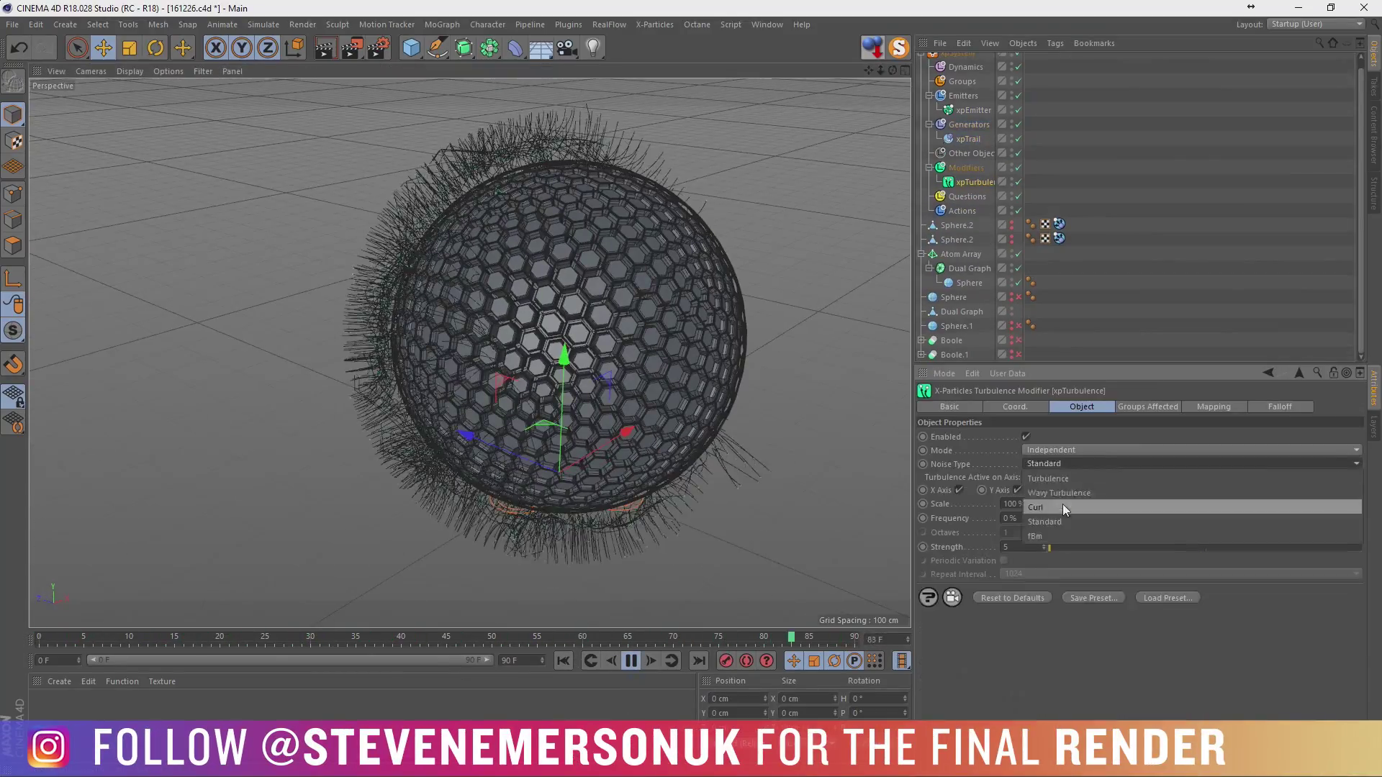
left_click(1063, 507)
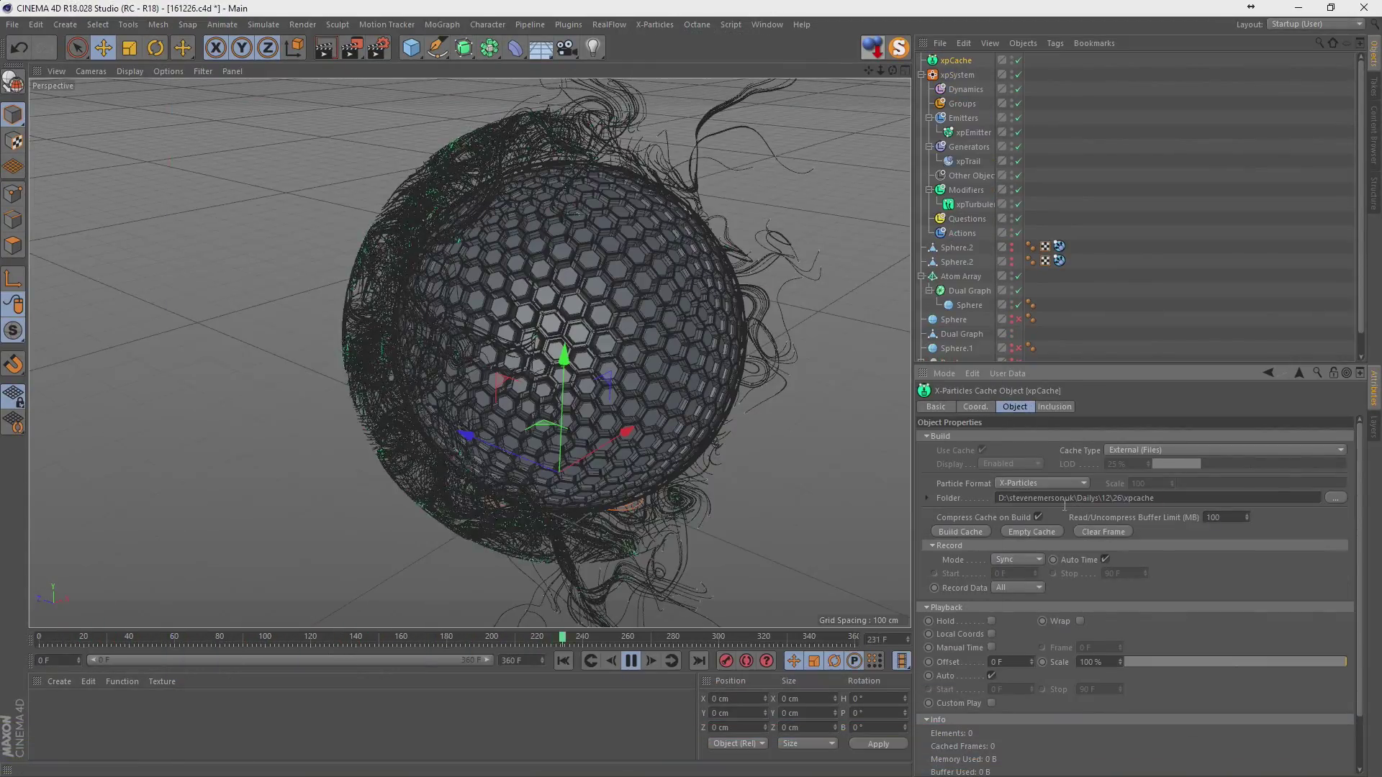
left_click(965, 531)
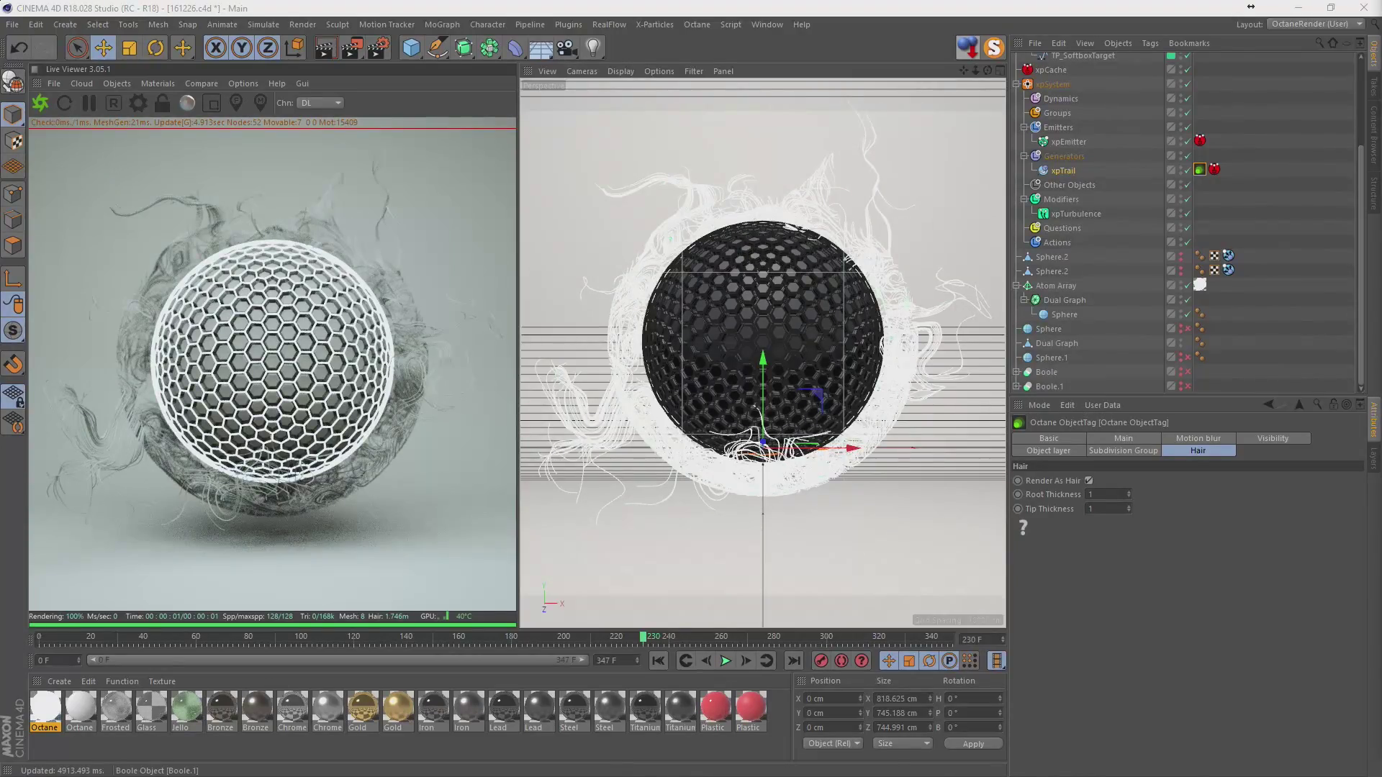
Step: Assign the Chrome material to the particle trails and select the inner sphere
left_click(328, 709)
left_click_drag(327, 709, 1229, 170)
left_click(1064, 315)
scroll(841, 278, "up", 5)
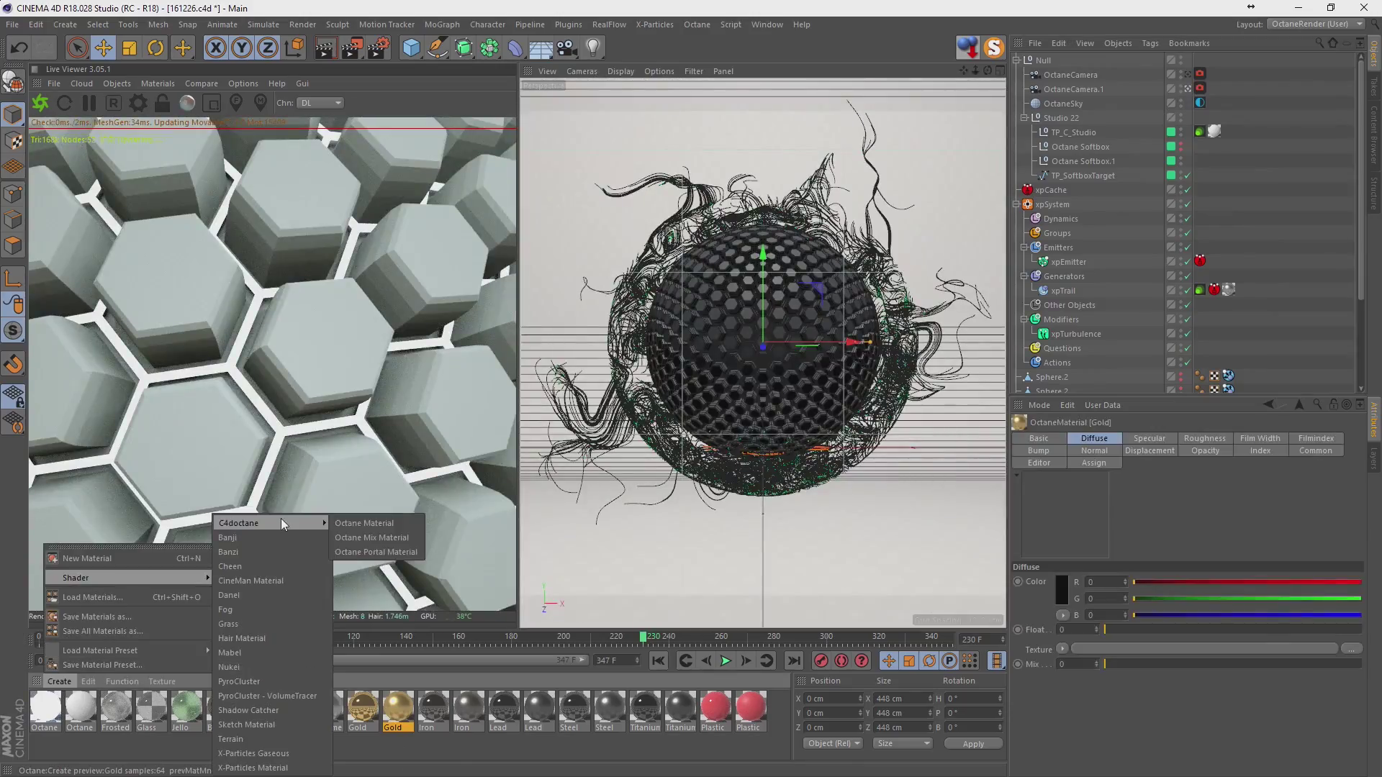
Step: Drive the Mix Material amount with a float gradient texture that has a black stop
double_click(221, 709)
left_click(344, 160)
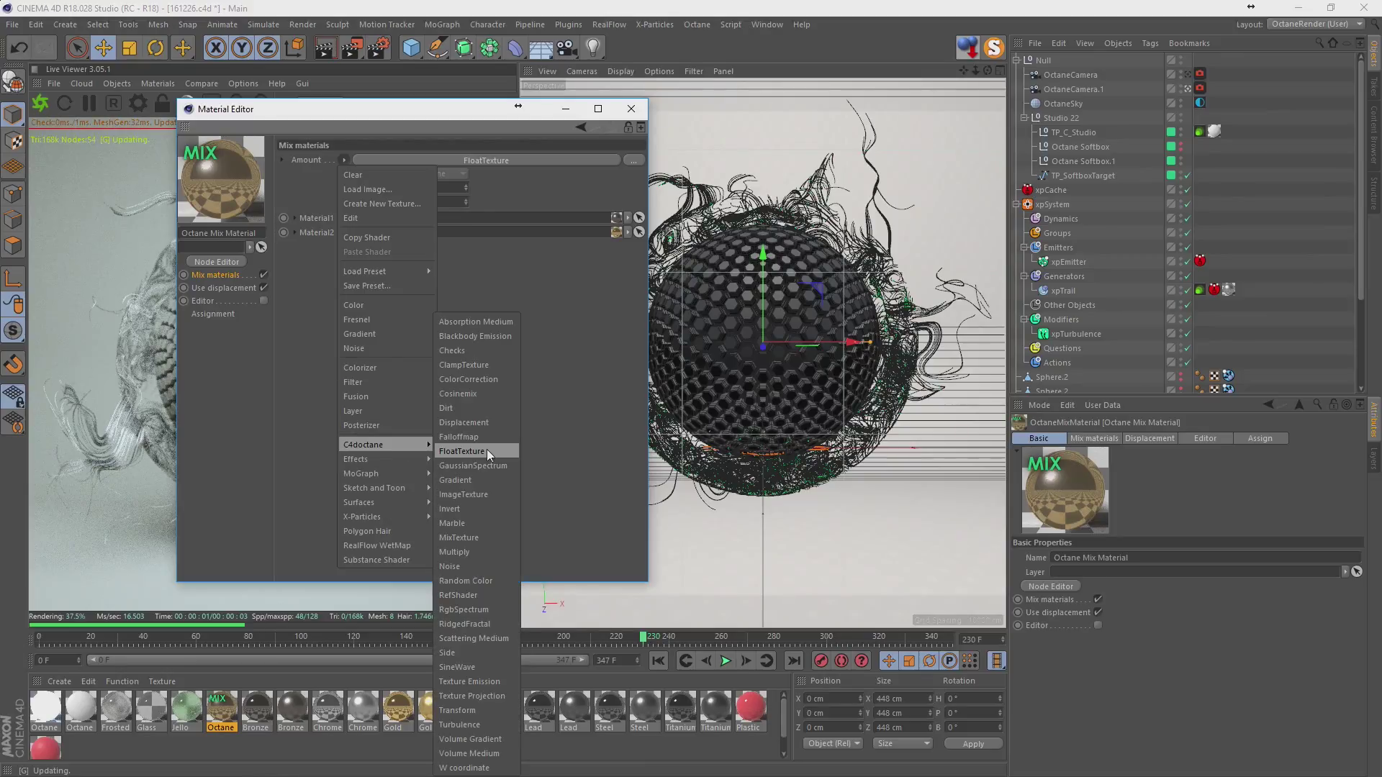
left_click(486, 449)
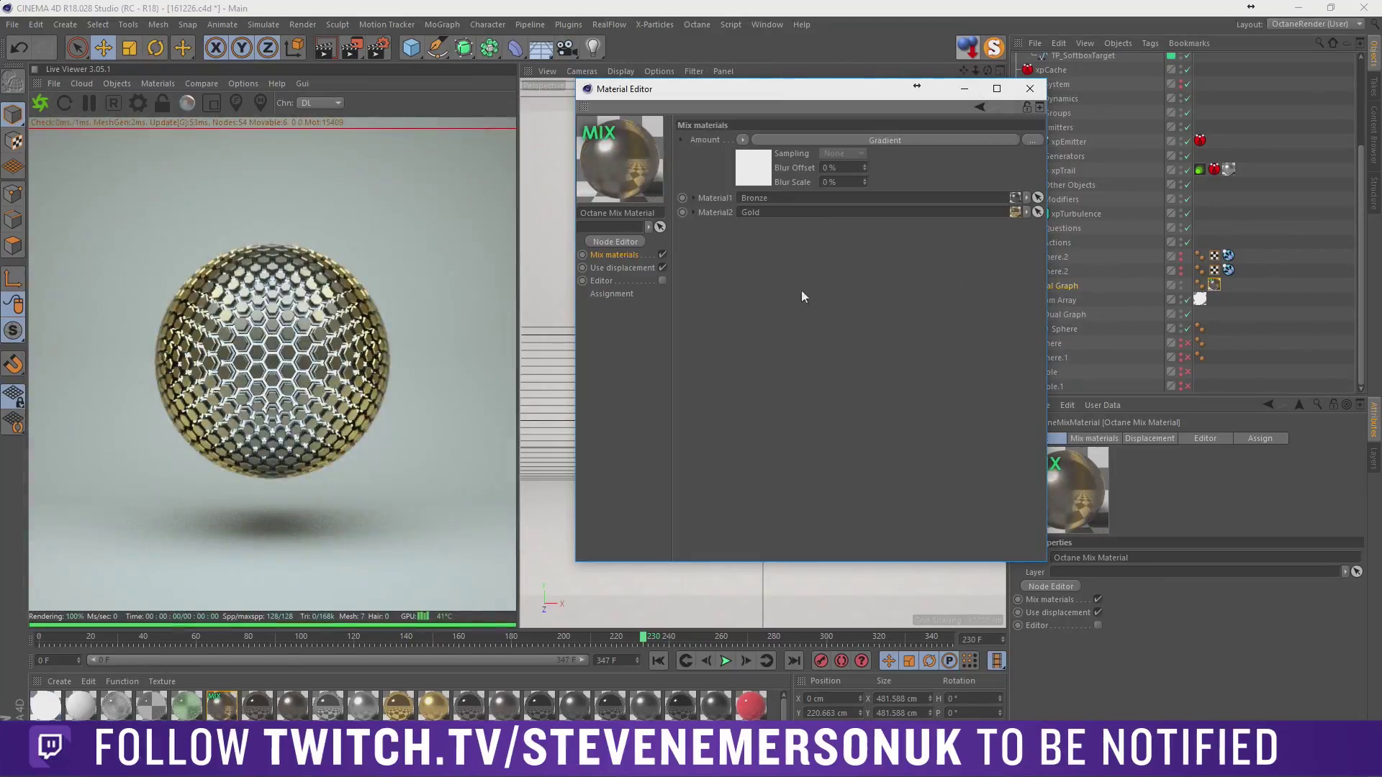
left_click(885, 139)
left_click(864, 250)
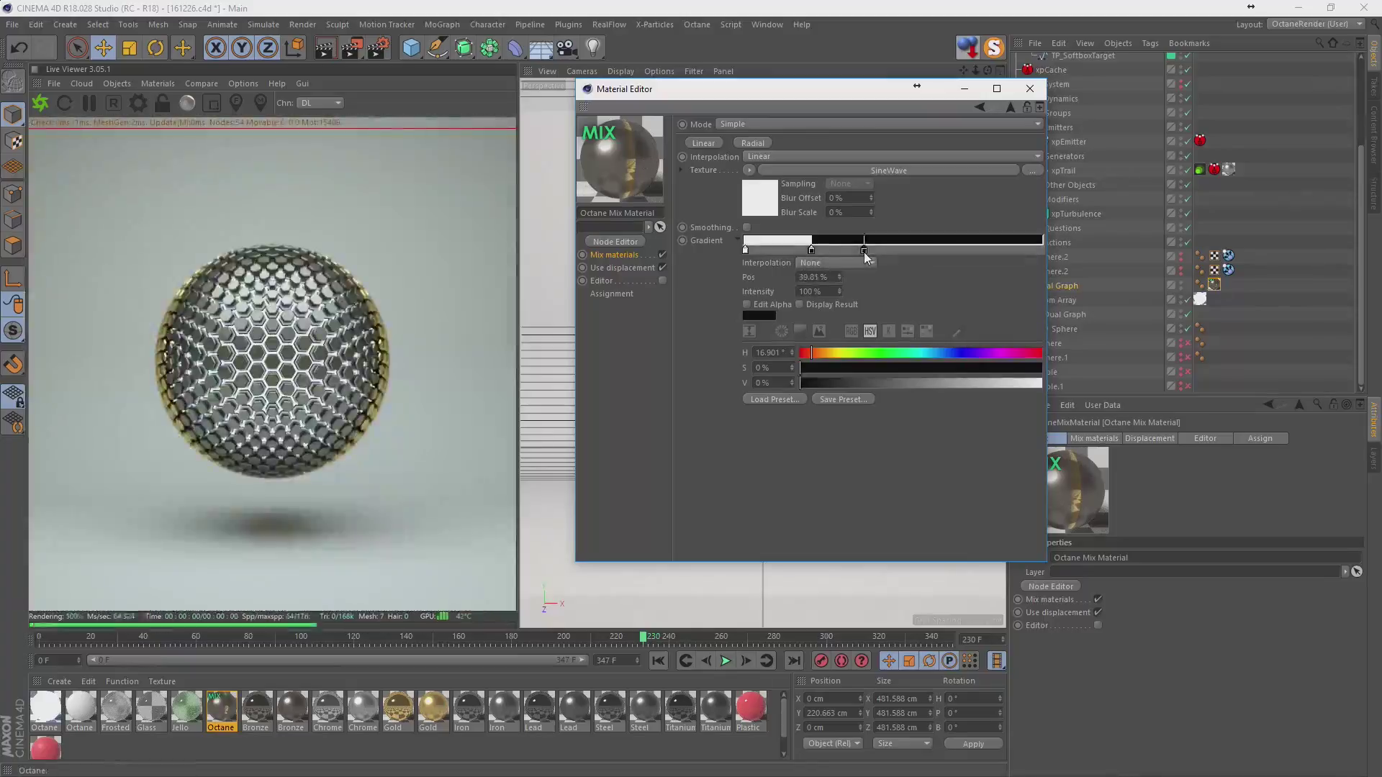
left_click(1032, 91)
Step: Tilt the sphere and reshape the gradient so the gold forms a diagonal band
key("r")
left_click_drag(740, 392, 787, 384)
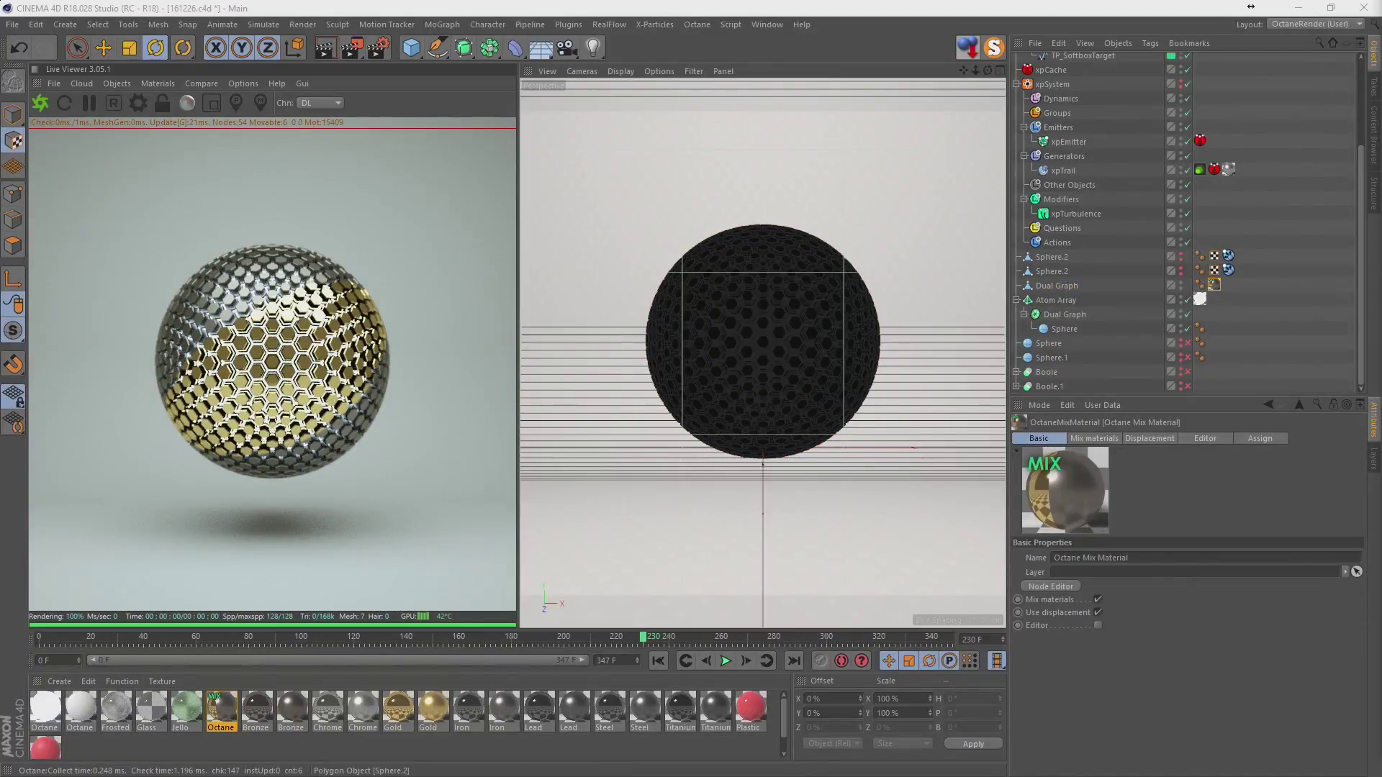
double_click(221, 709)
left_click_drag(1064, 283, 1043, 283)
left_click(1246, 117)
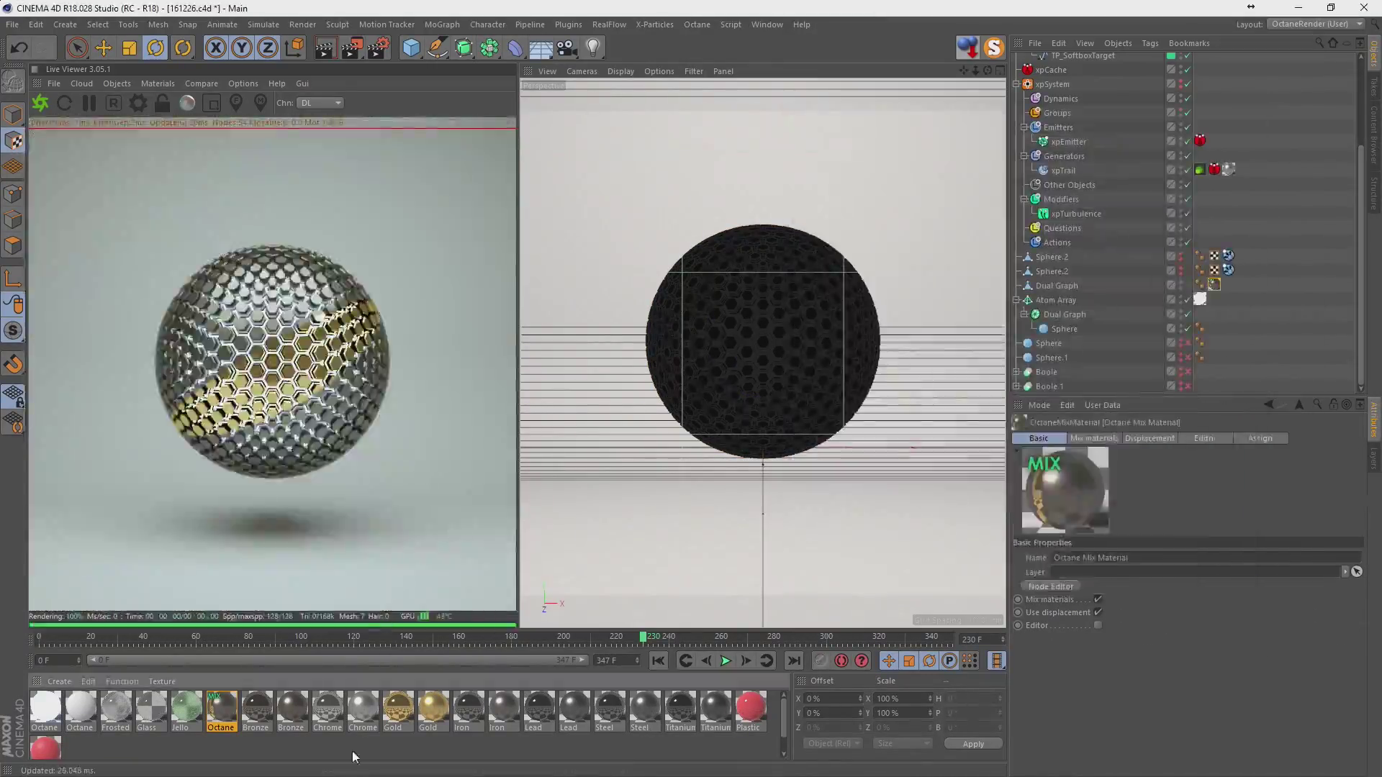
double_click(221, 709)
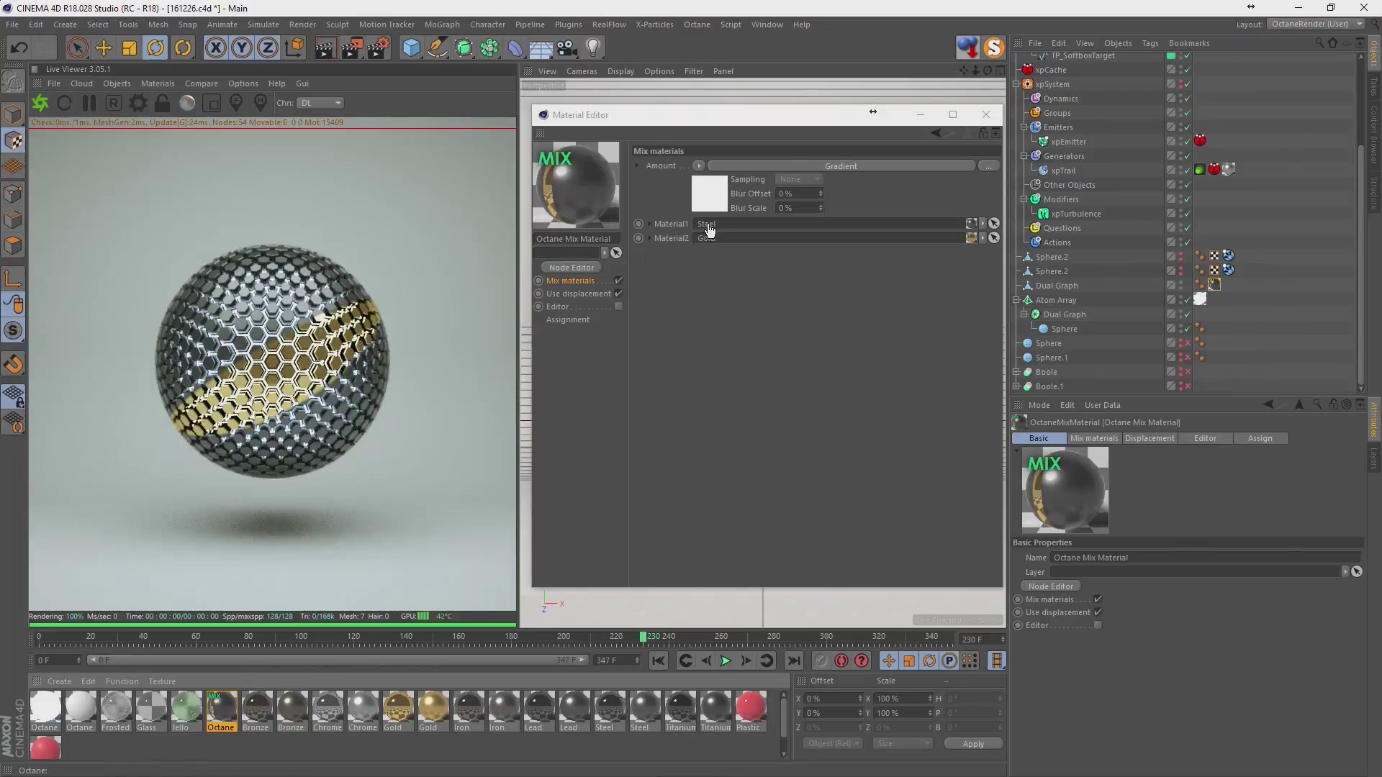
double_click(44, 709)
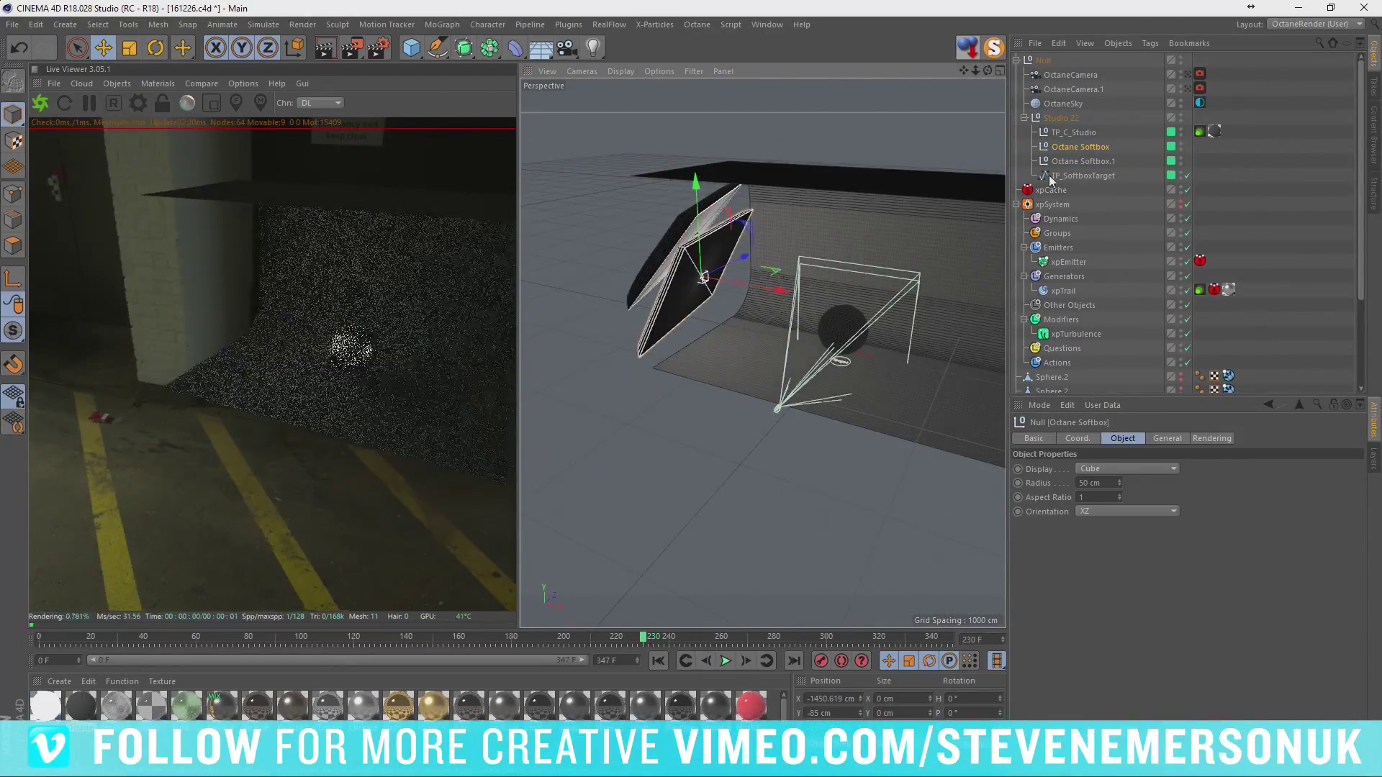
Step: Render through OctaneCamera.1 and select the Dual Graph to edit its material
left_click(1187, 89)
left_click(1200, 88)
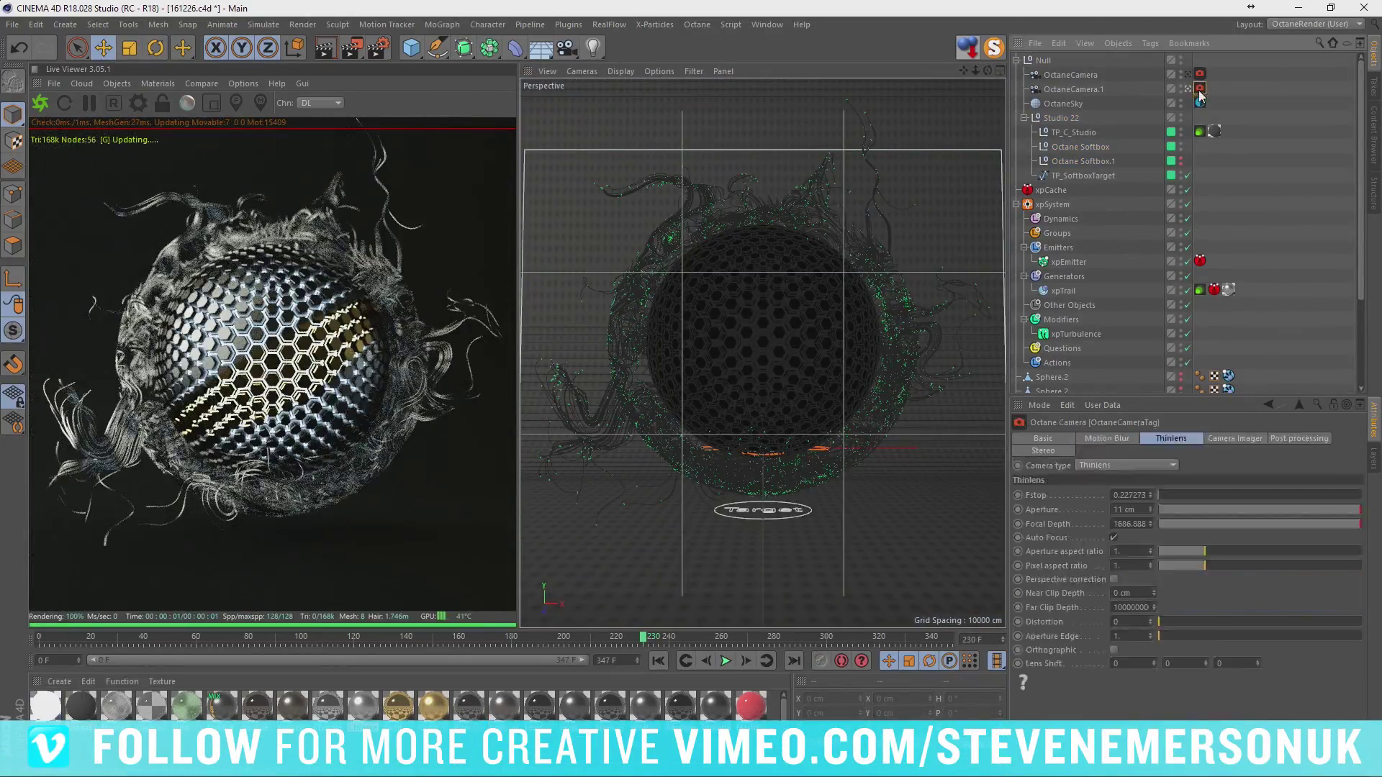
key("r")
scroll(1131, 288, "down", 3)
left_click(1130, 321)
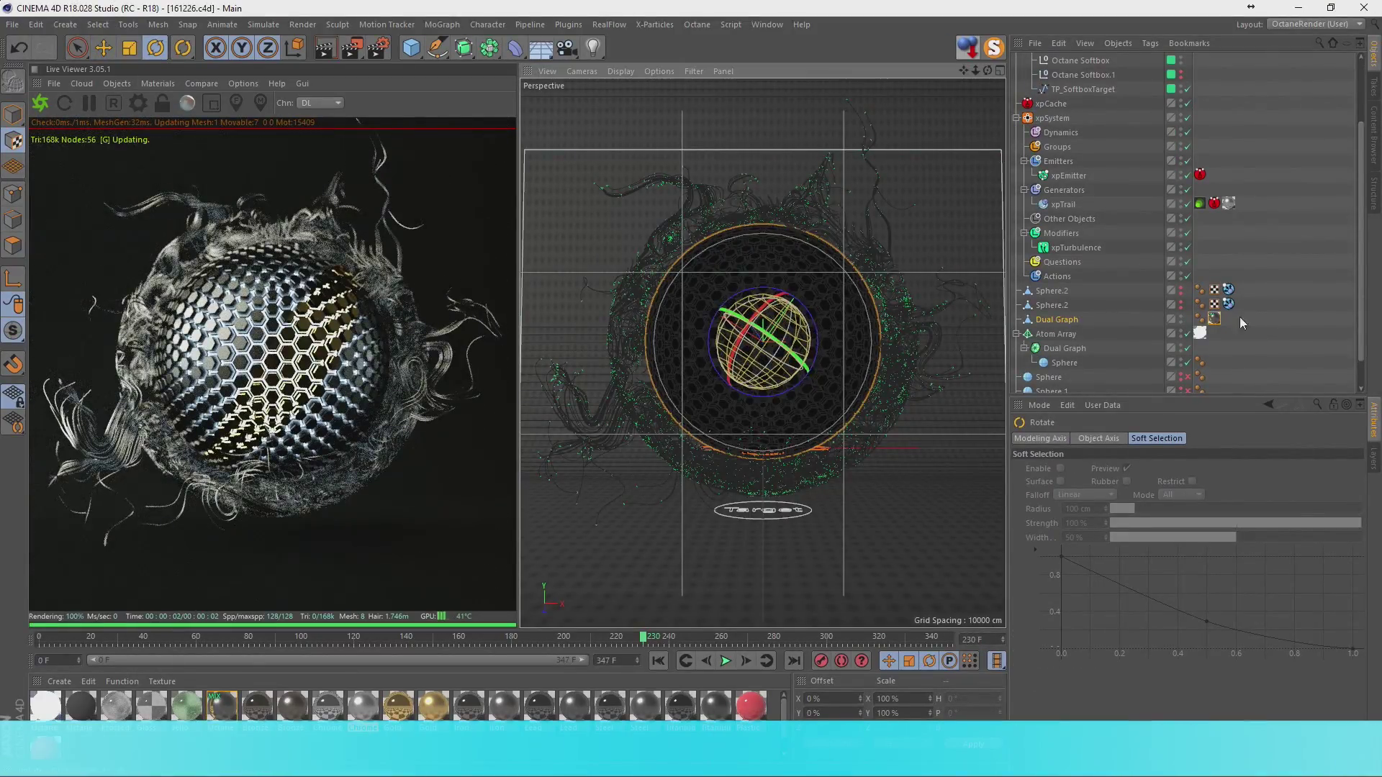
double_click(1214, 319)
Step: Set Octane post bloom power under 1, stronger blurred glare, glare angle about -31
left_click(138, 103)
left_click_drag(723, 268, 598, 245)
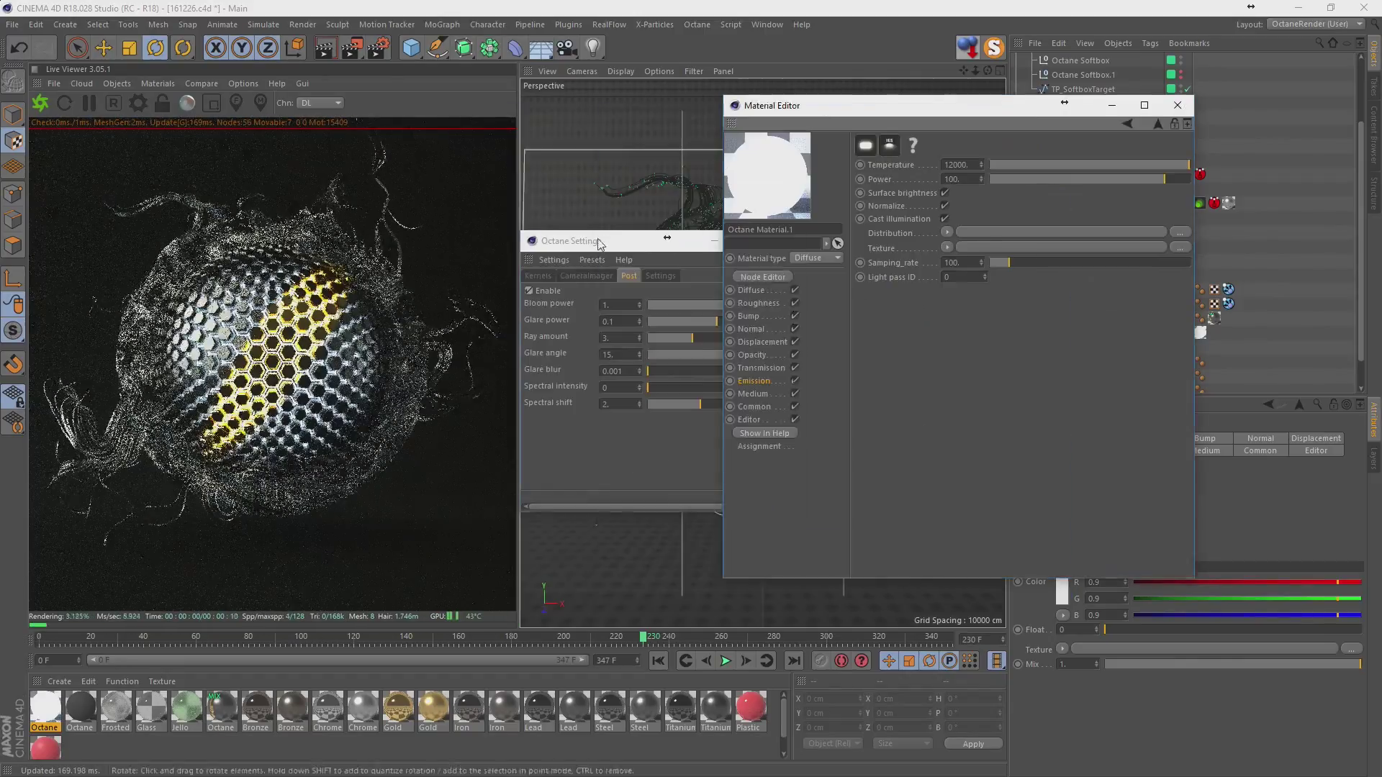
left_click_drag(719, 321, 776, 306)
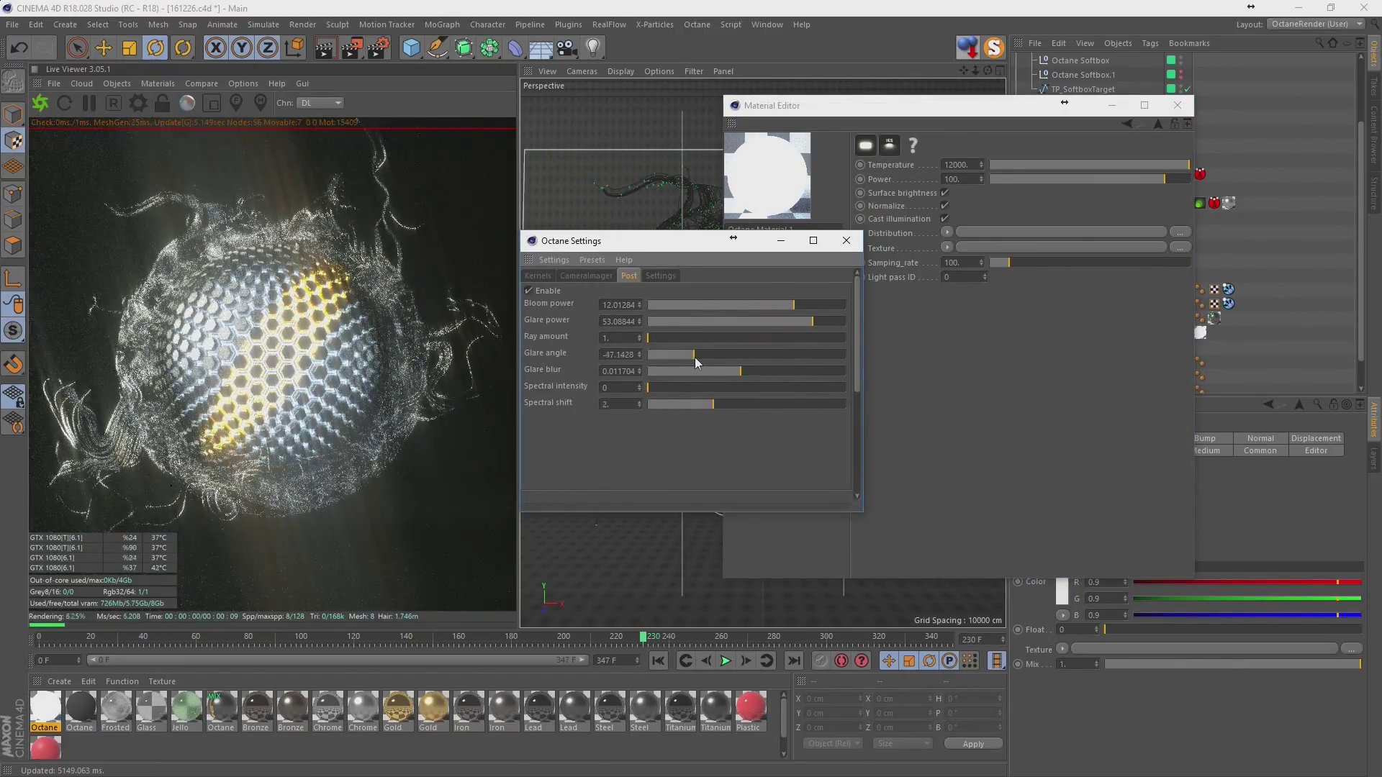
left_click_drag(699, 362, 712, 356)
left_click(818, 321)
left_click(766, 371)
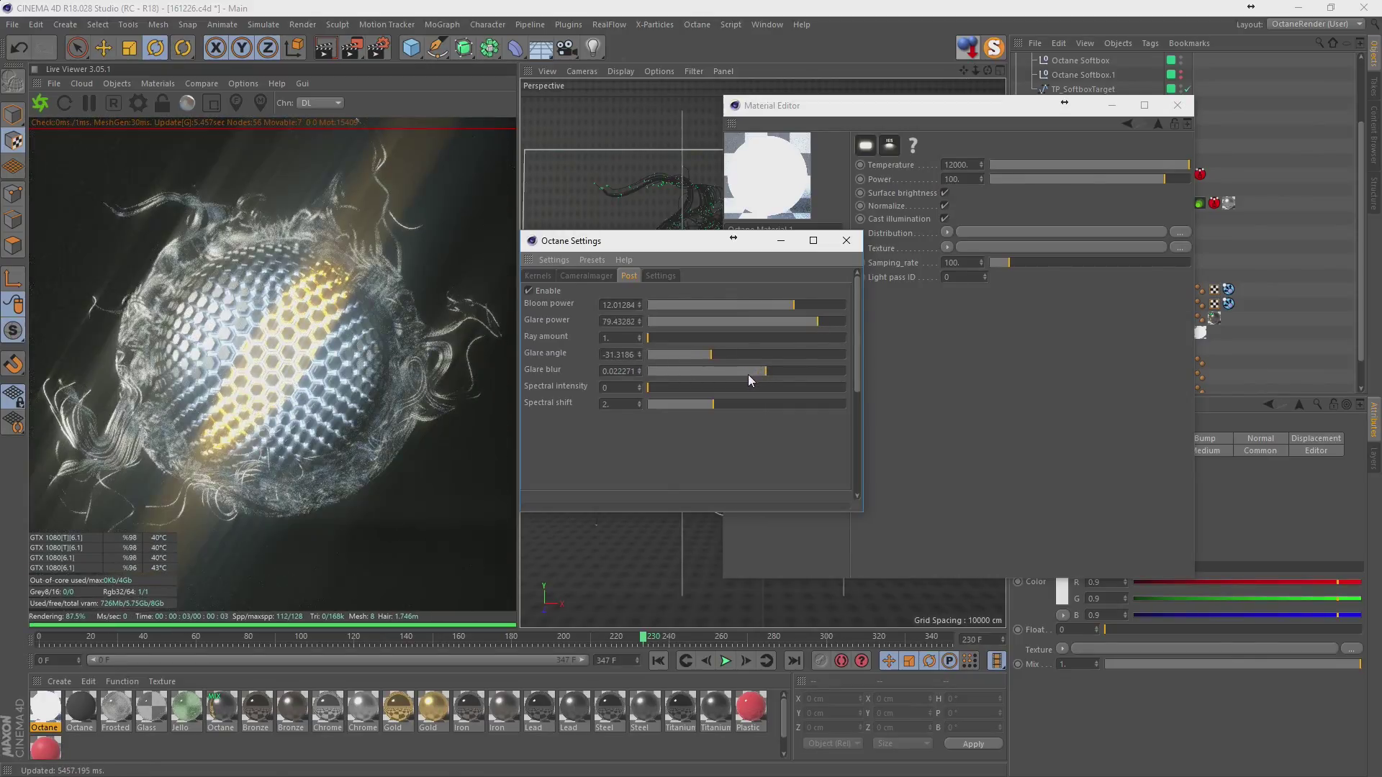
left_click(762, 304)
left_click(821, 321)
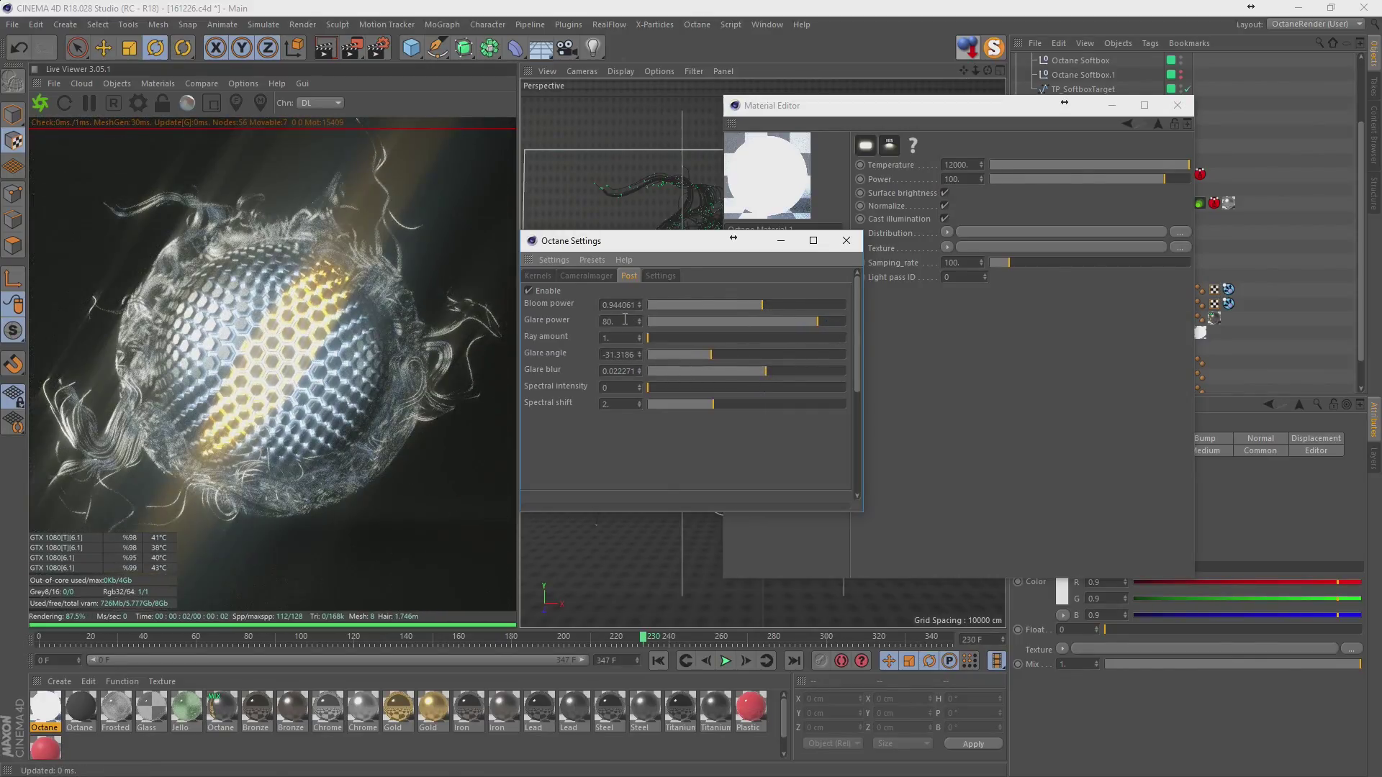
left_click(537, 275)
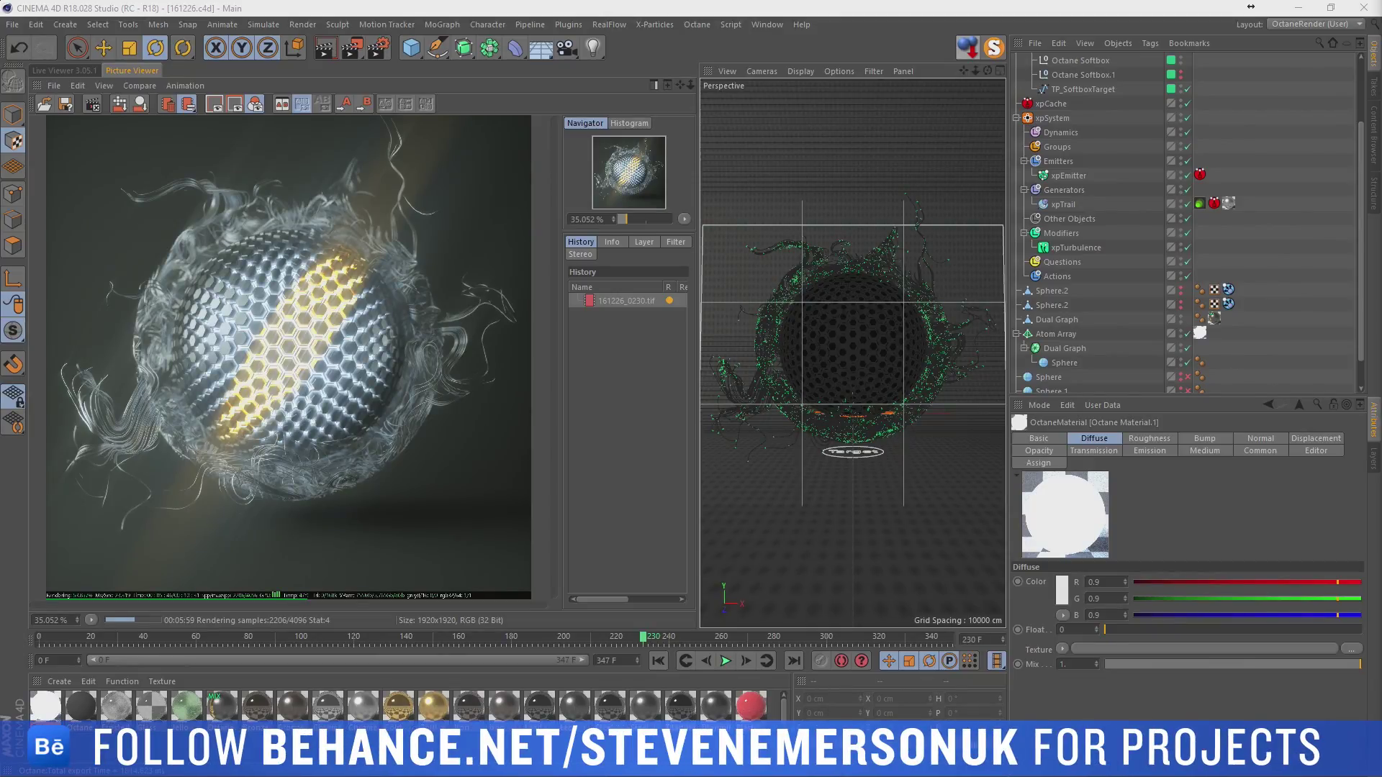
Step: Zoom in and out on the finished render in the Picture Viewer to inspect it
scroll(281, 500, "up", 4)
scroll(181, 442, "up", 2)
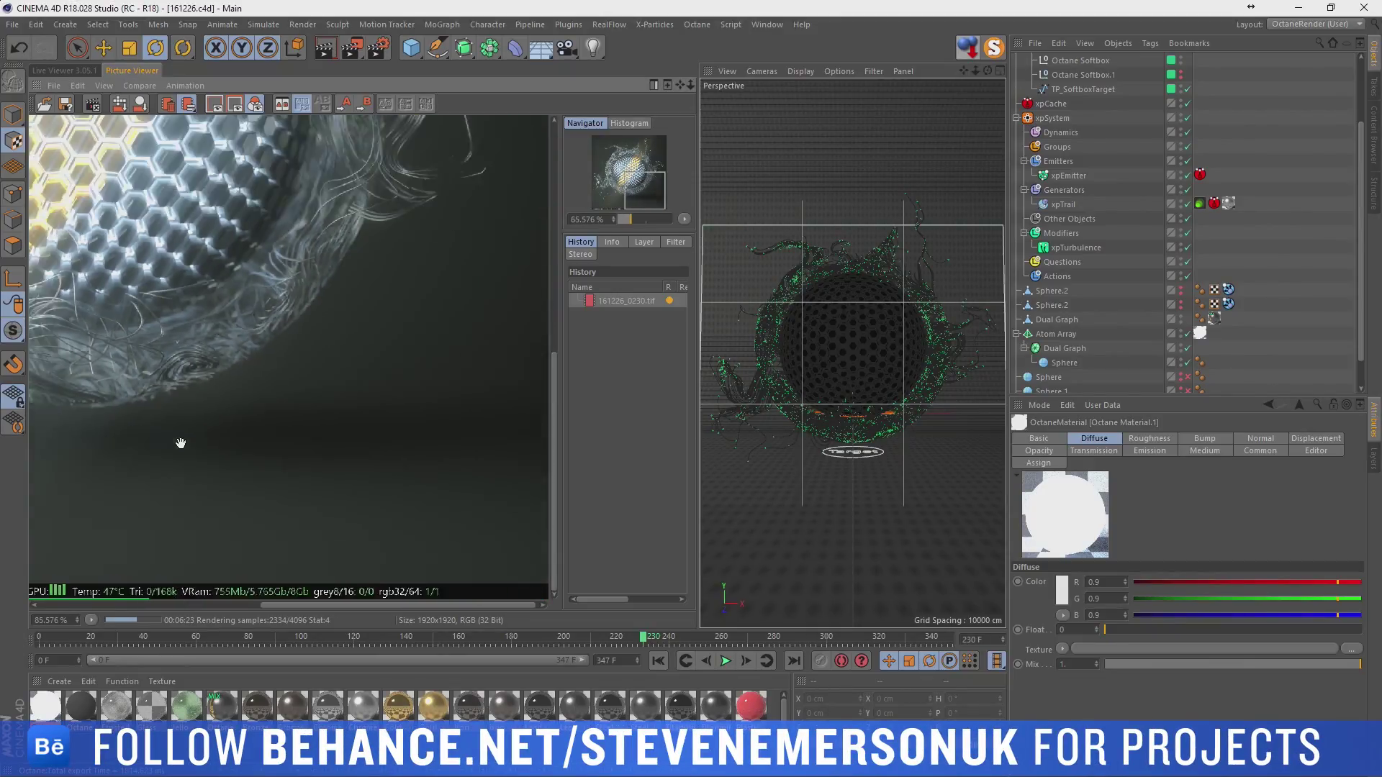
scroll(181, 443, "down", 5)
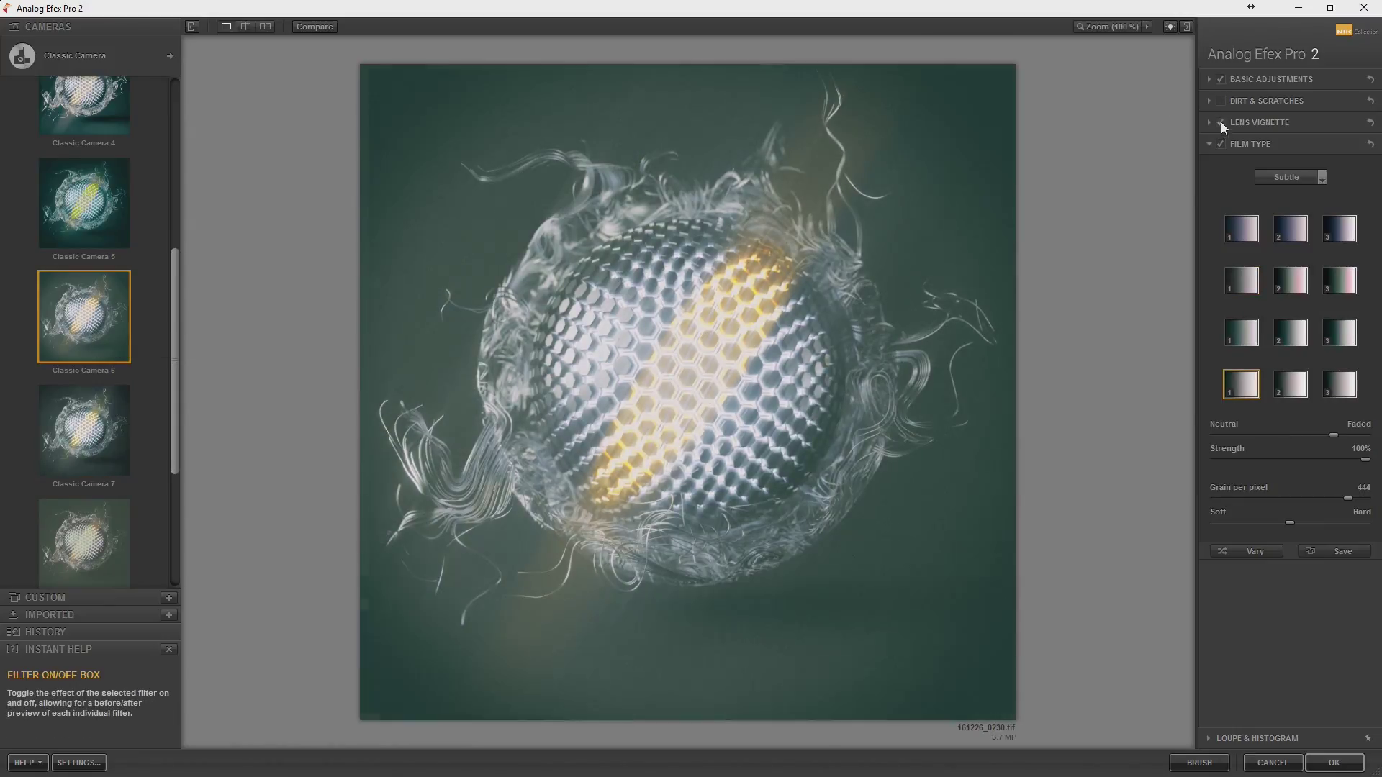
Step: Drop Dirt & Scratches, brighten slightly, and add a warm light leak at 37% strength
left_click(1221, 101)
left_click(1267, 79)
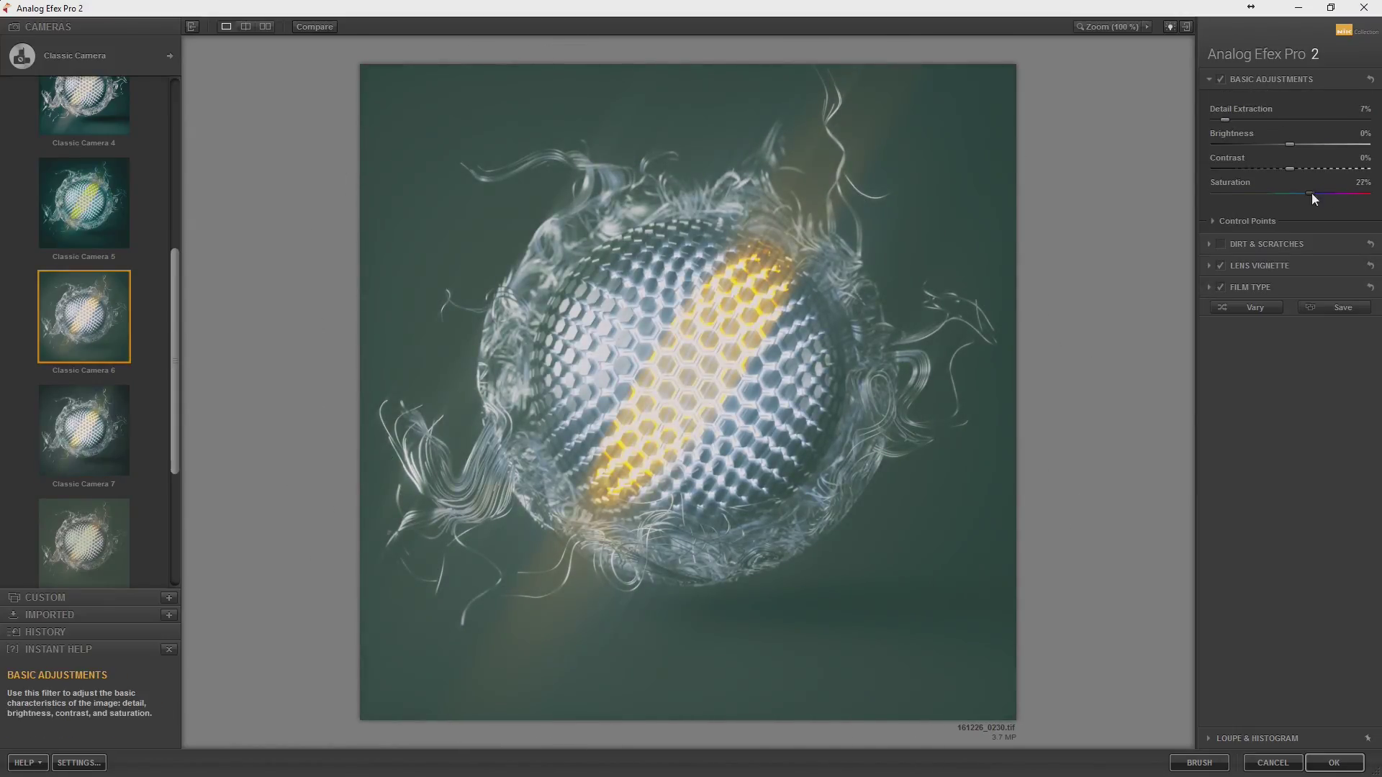
left_click_drag(1290, 145, 1294, 145)
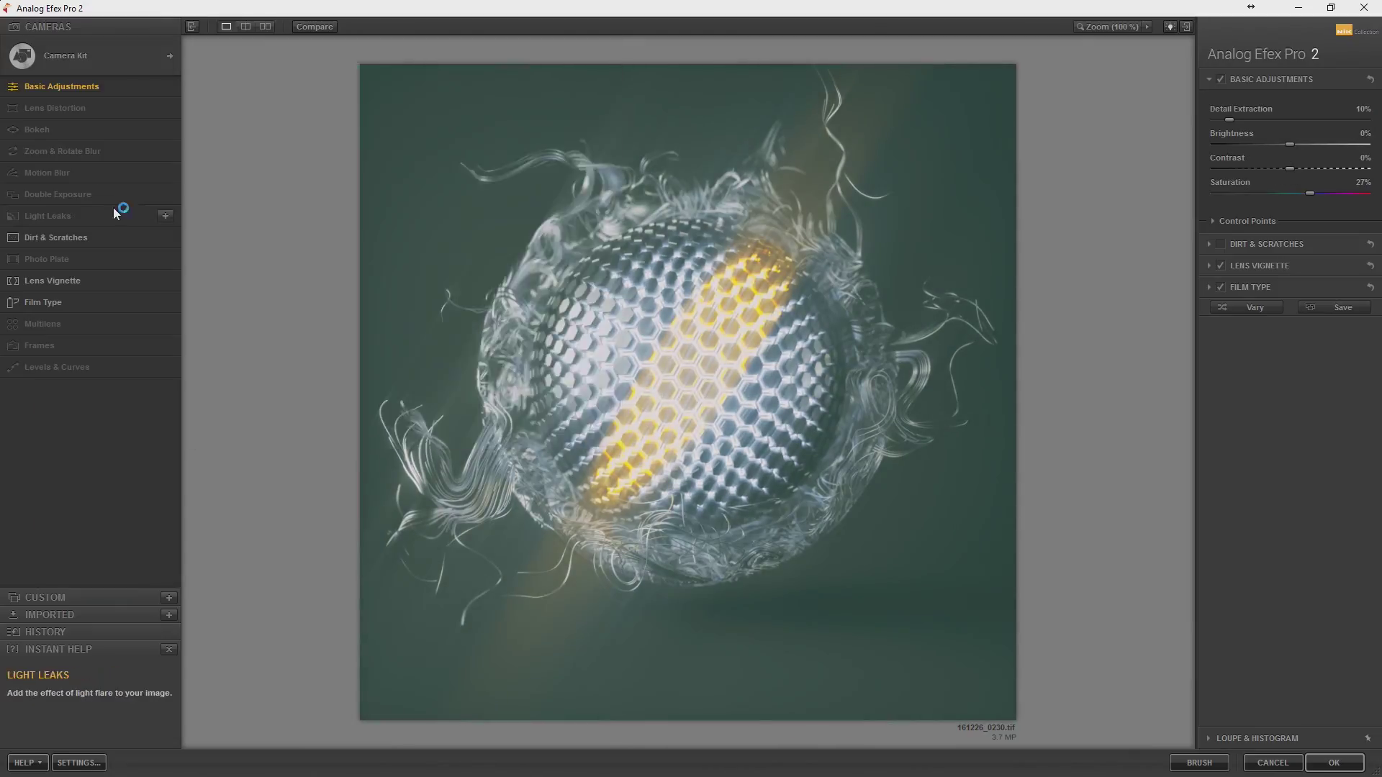
left_click(117, 213)
left_click(1297, 482)
left_click(1290, 512)
left_click_drag(1290, 141, 1271, 141)
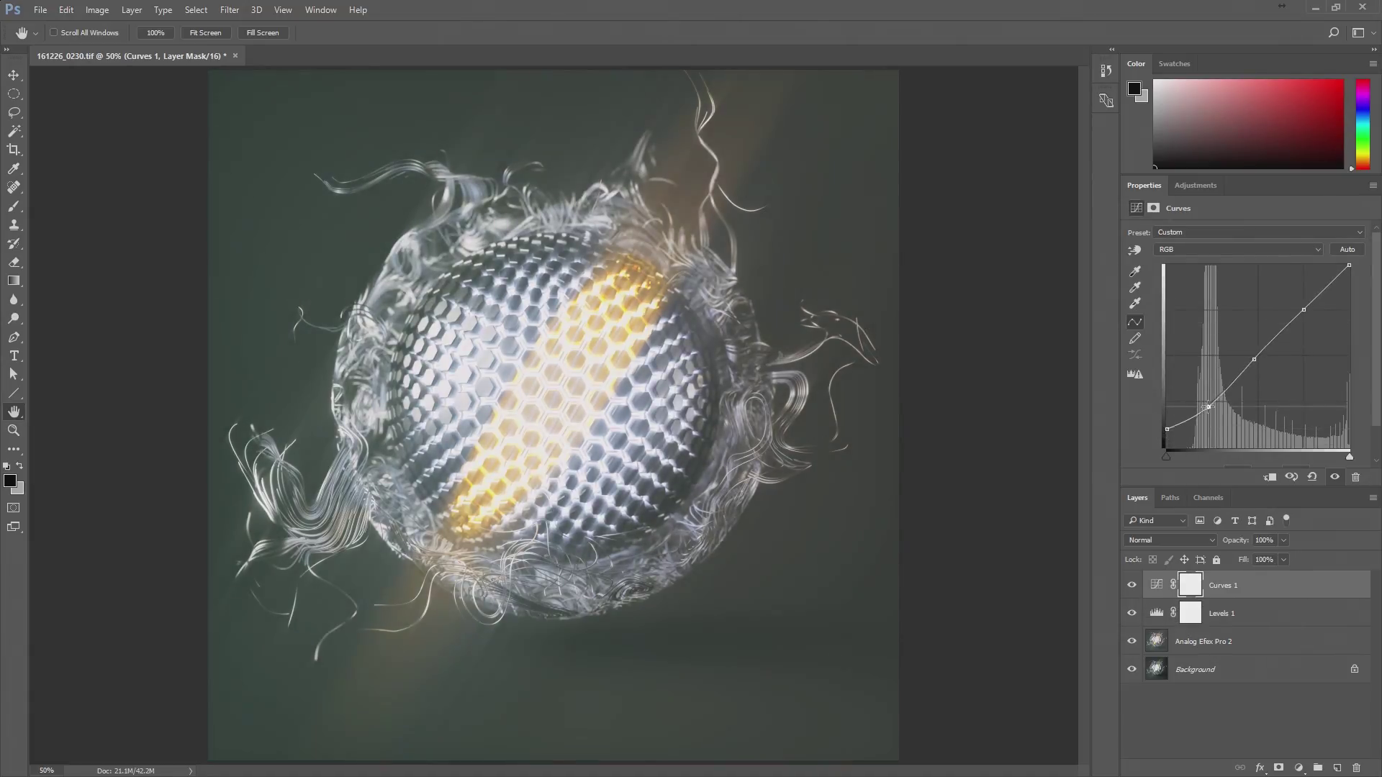
Step: Brighten with a Curves adjustment, save the TIFF, and export 161226_0230.png via Save for Web
left_click_drag(1216, 401, 1250, 358)
key("ctrl+s")
key("Return")
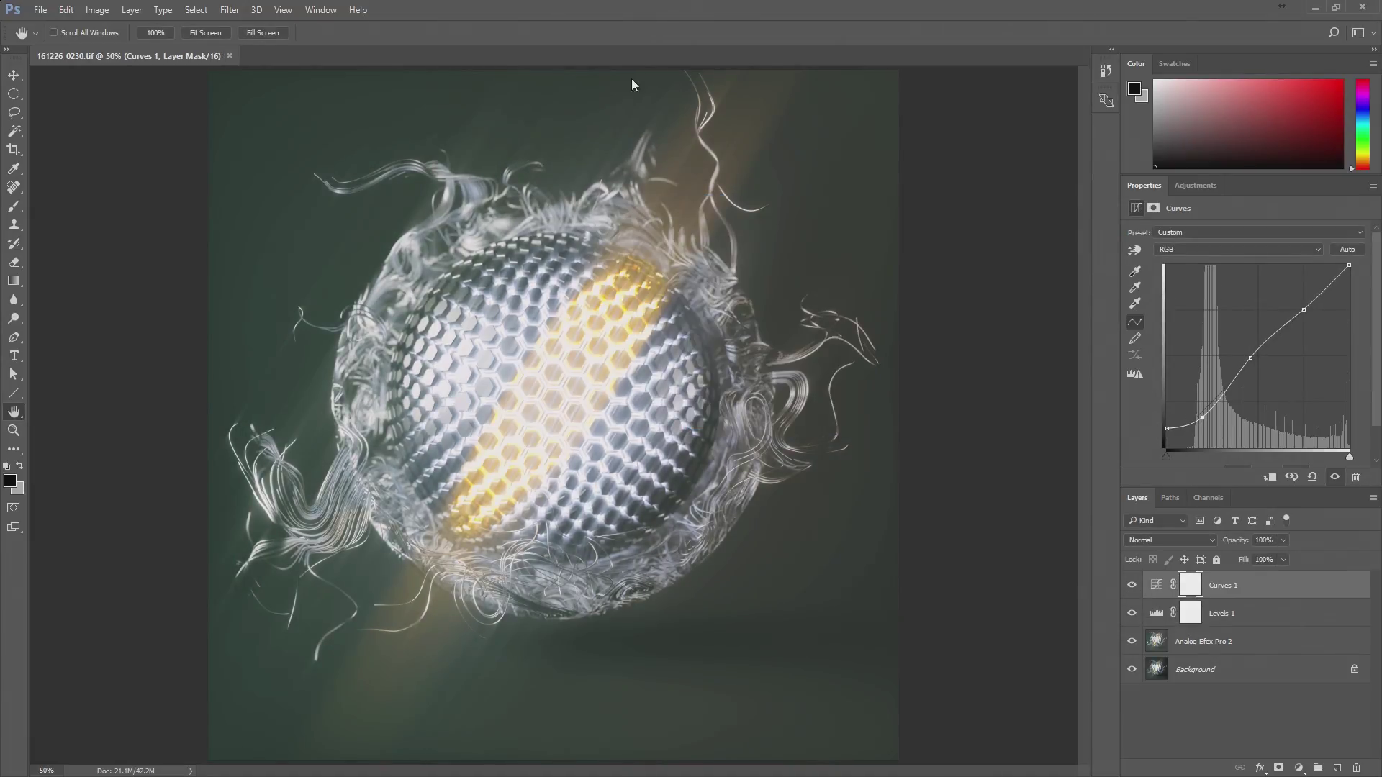
key("ctrl+alt+shift+s")
key("Return")
key("Return")
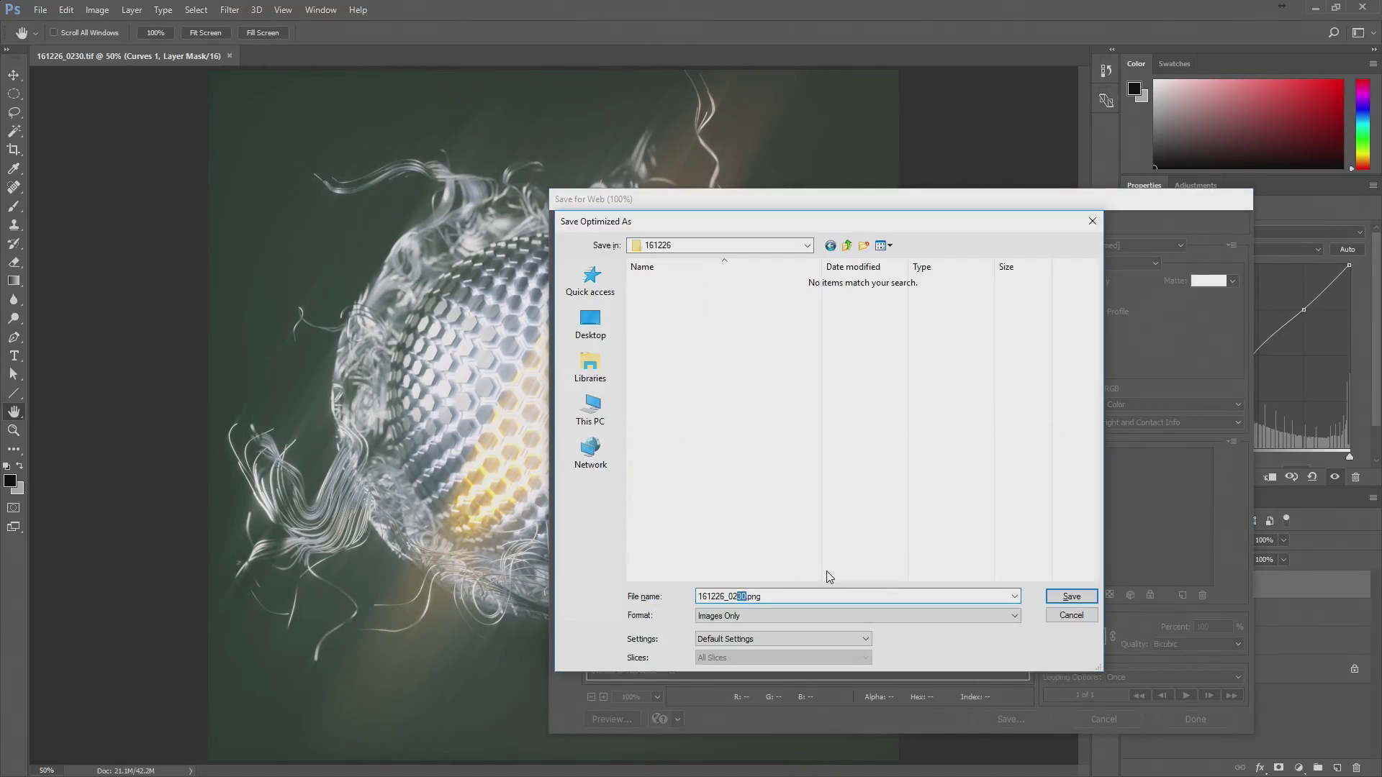